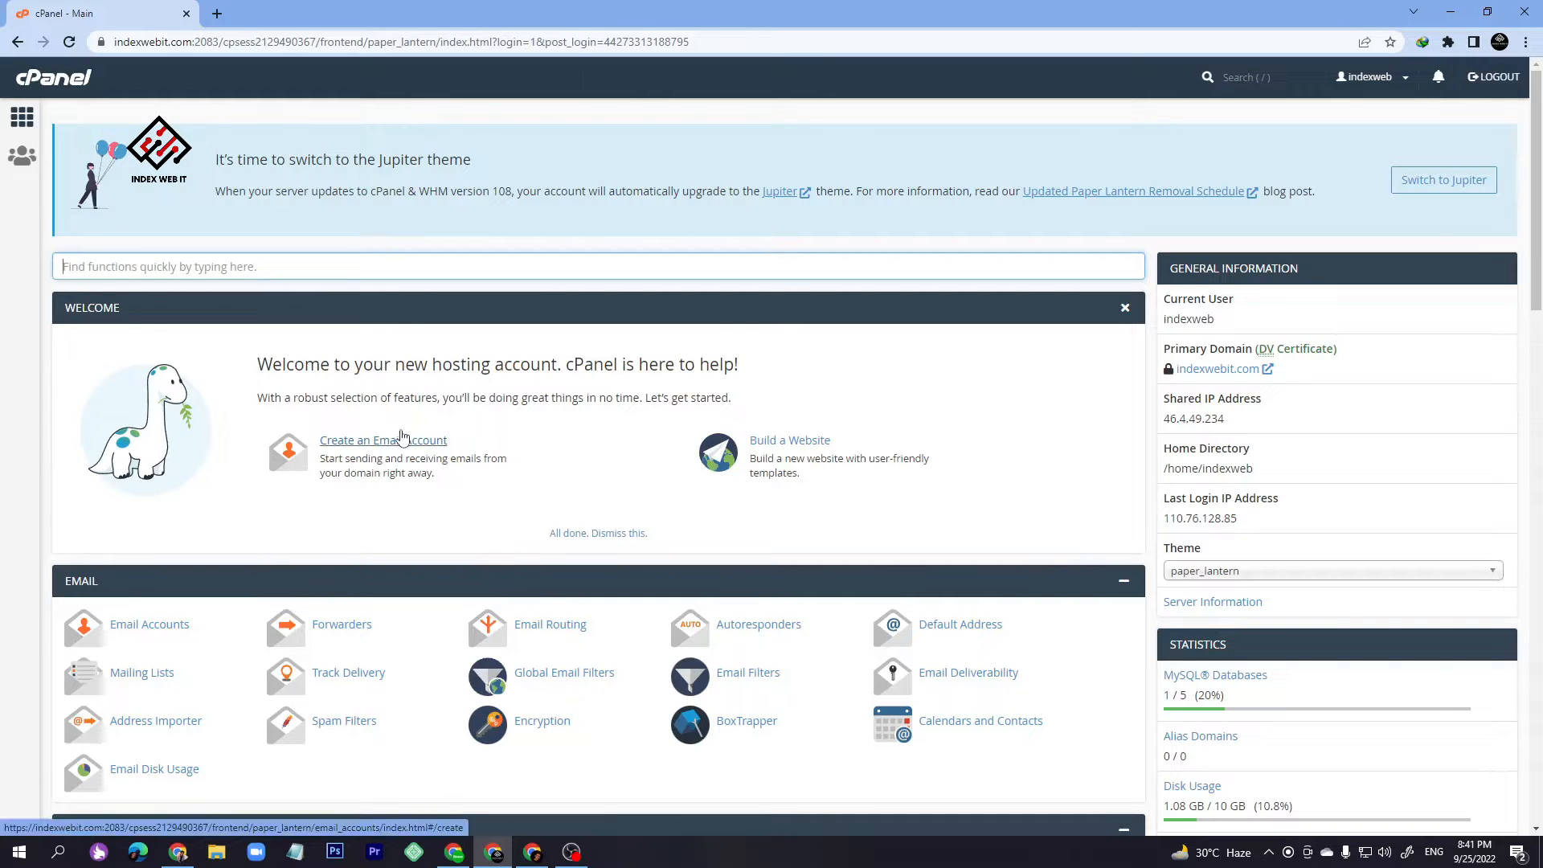
- Scroll the dashboard and search the page for 'sub domain' to find Subdomains under Domains
scroll(92, 392, "down", 4)
scroll(208, 254, "up", 4)
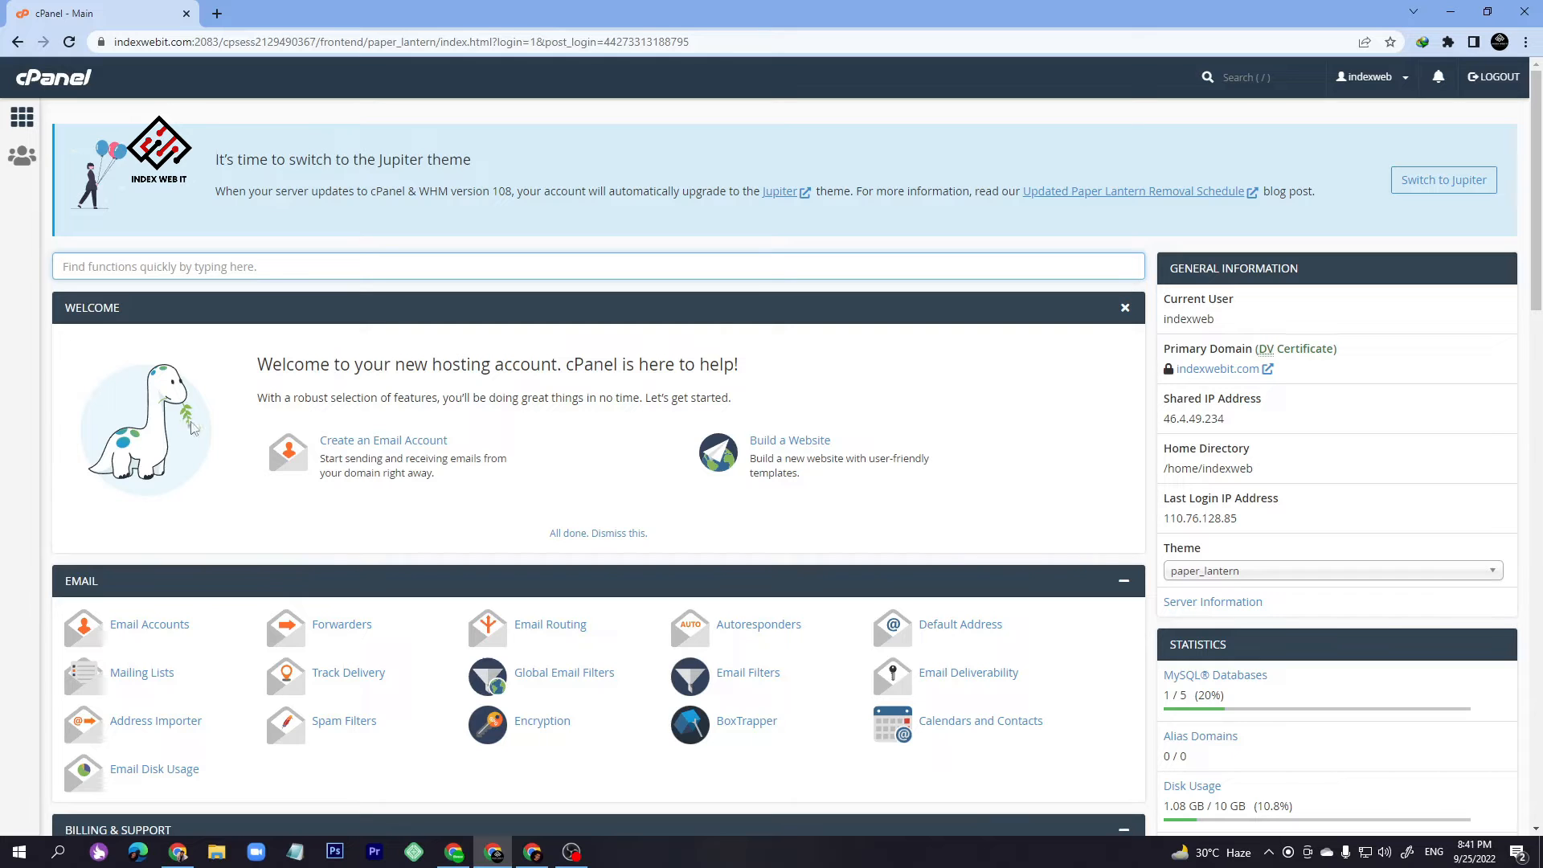
scroll(260, 339, "down", 13)
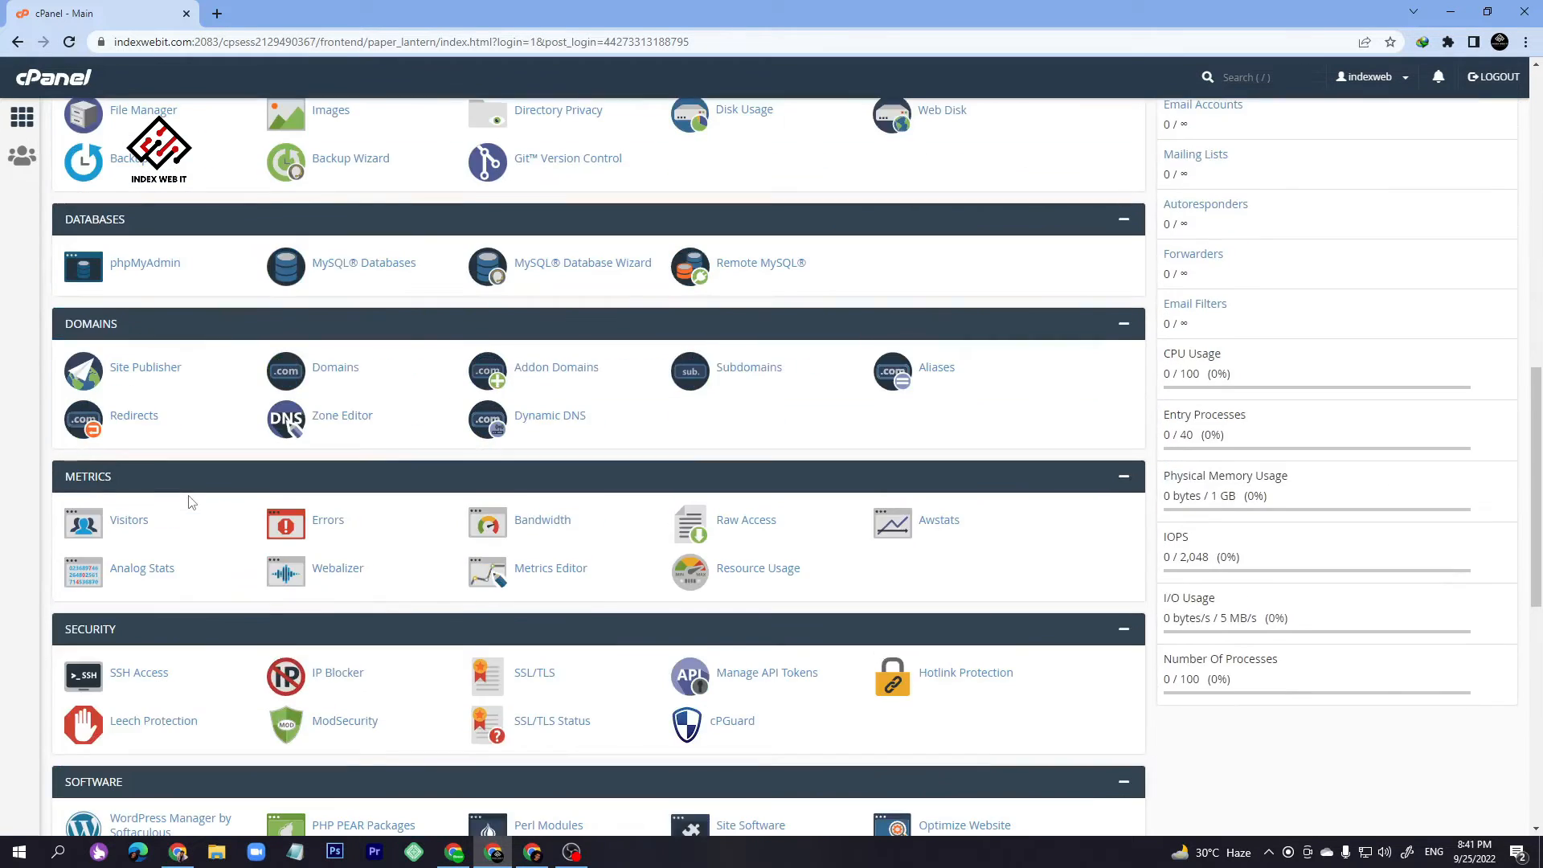
scroll(191, 502, "down", 5)
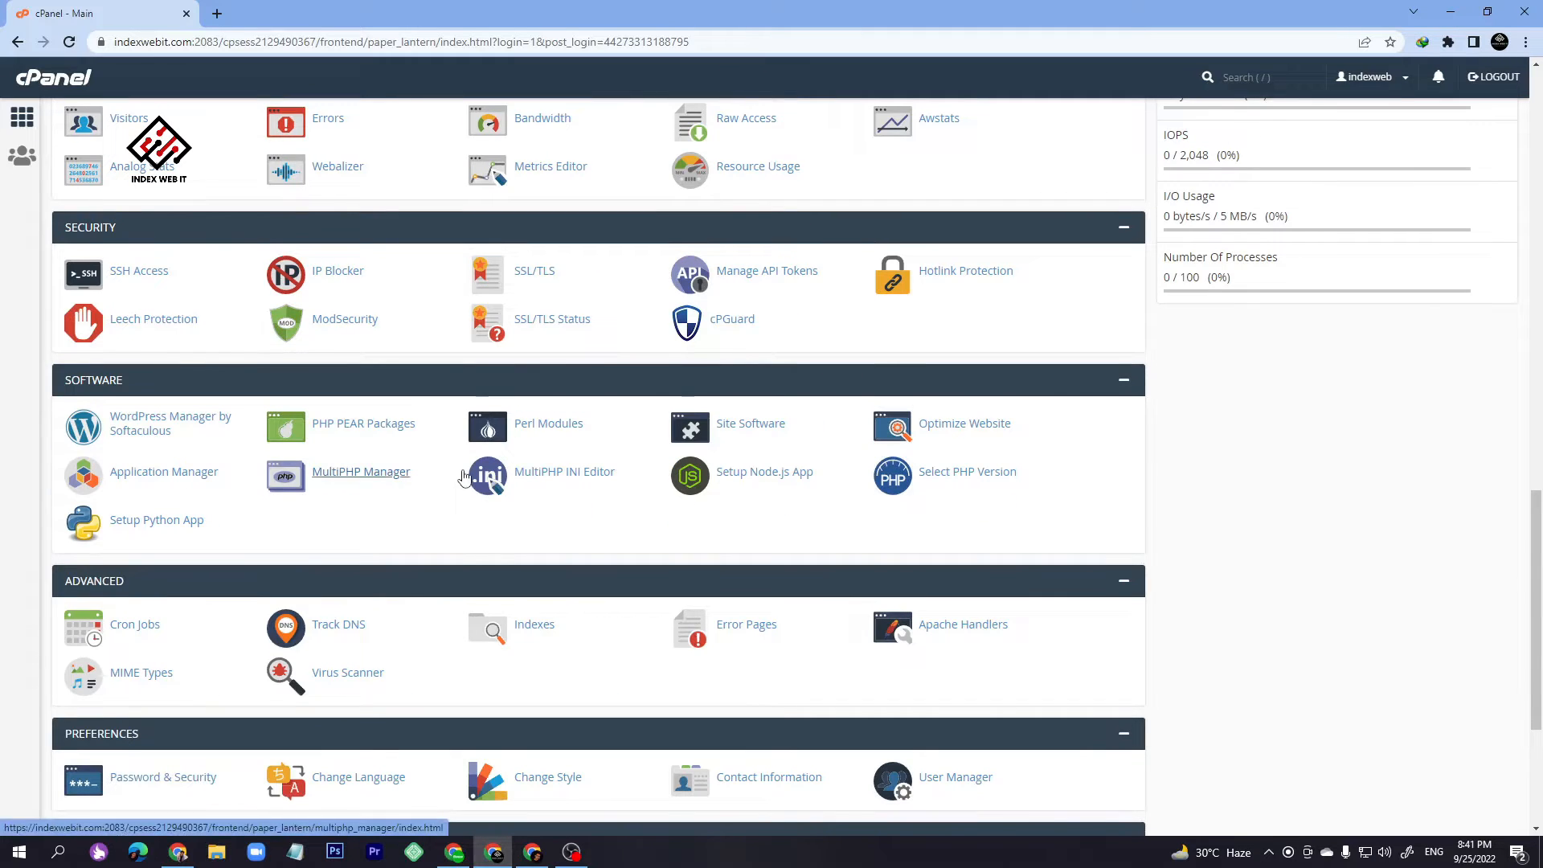
key("ctrl+f")
type("sub")
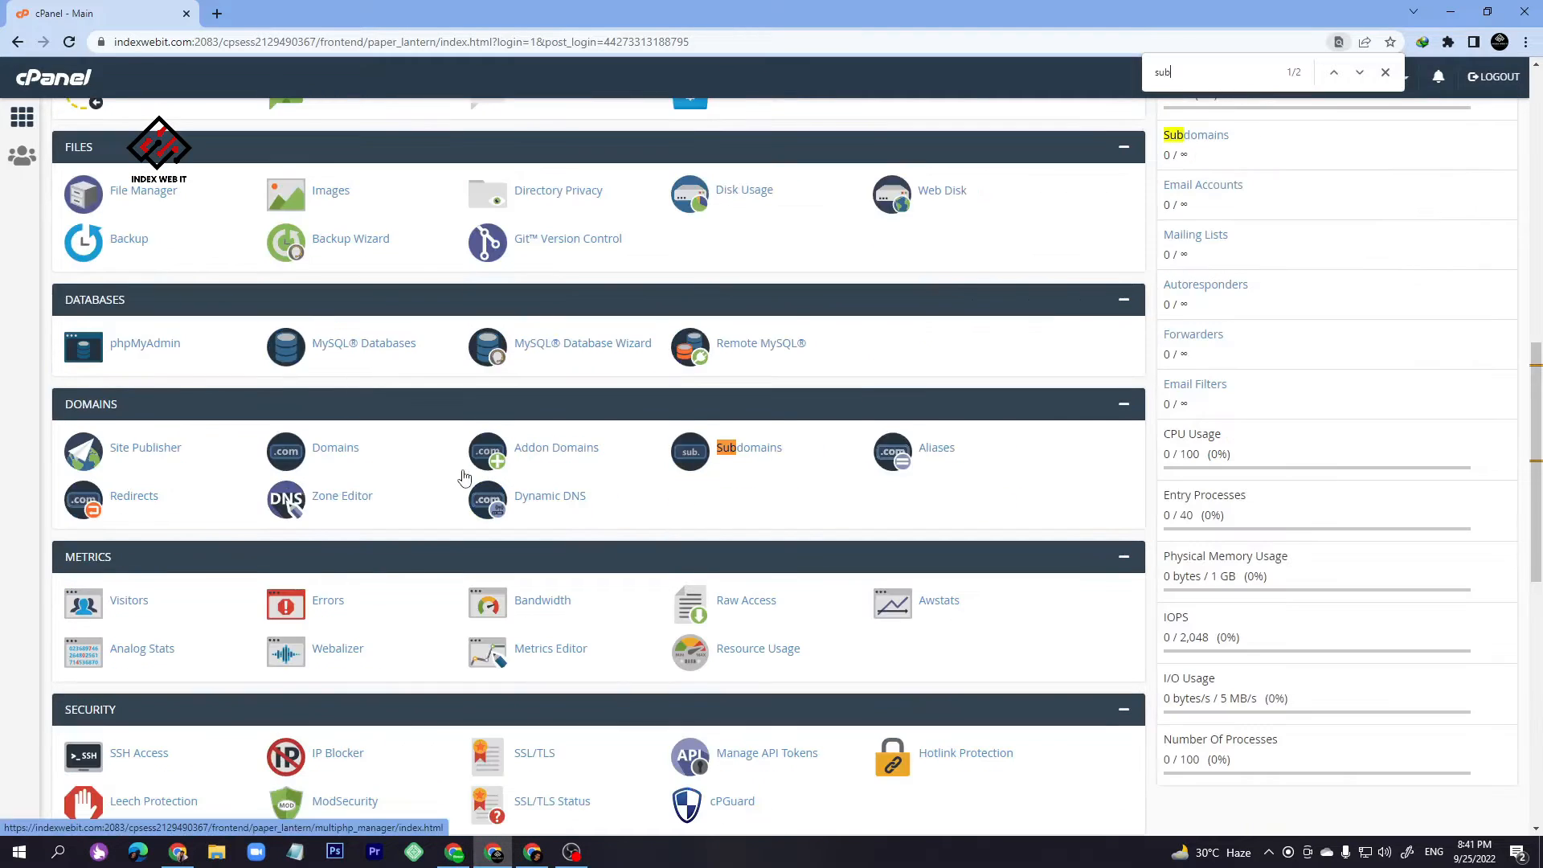
type(" domain")
key("ctrl+a")
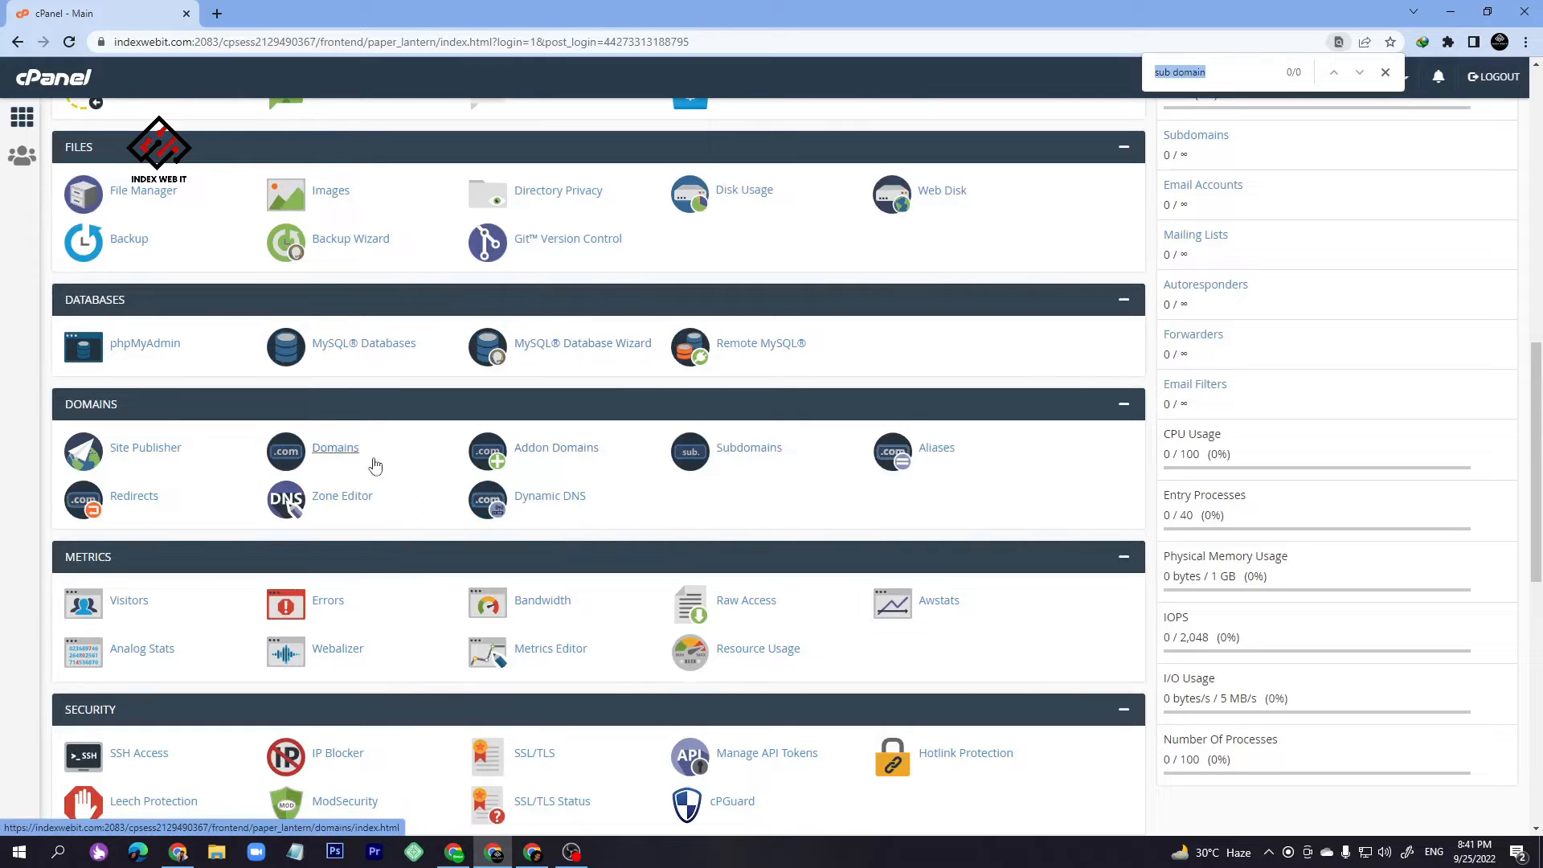
- Create the subdomain 'client' as client.indexwebit.com, then return to the cPanel home page
left_click(756, 451)
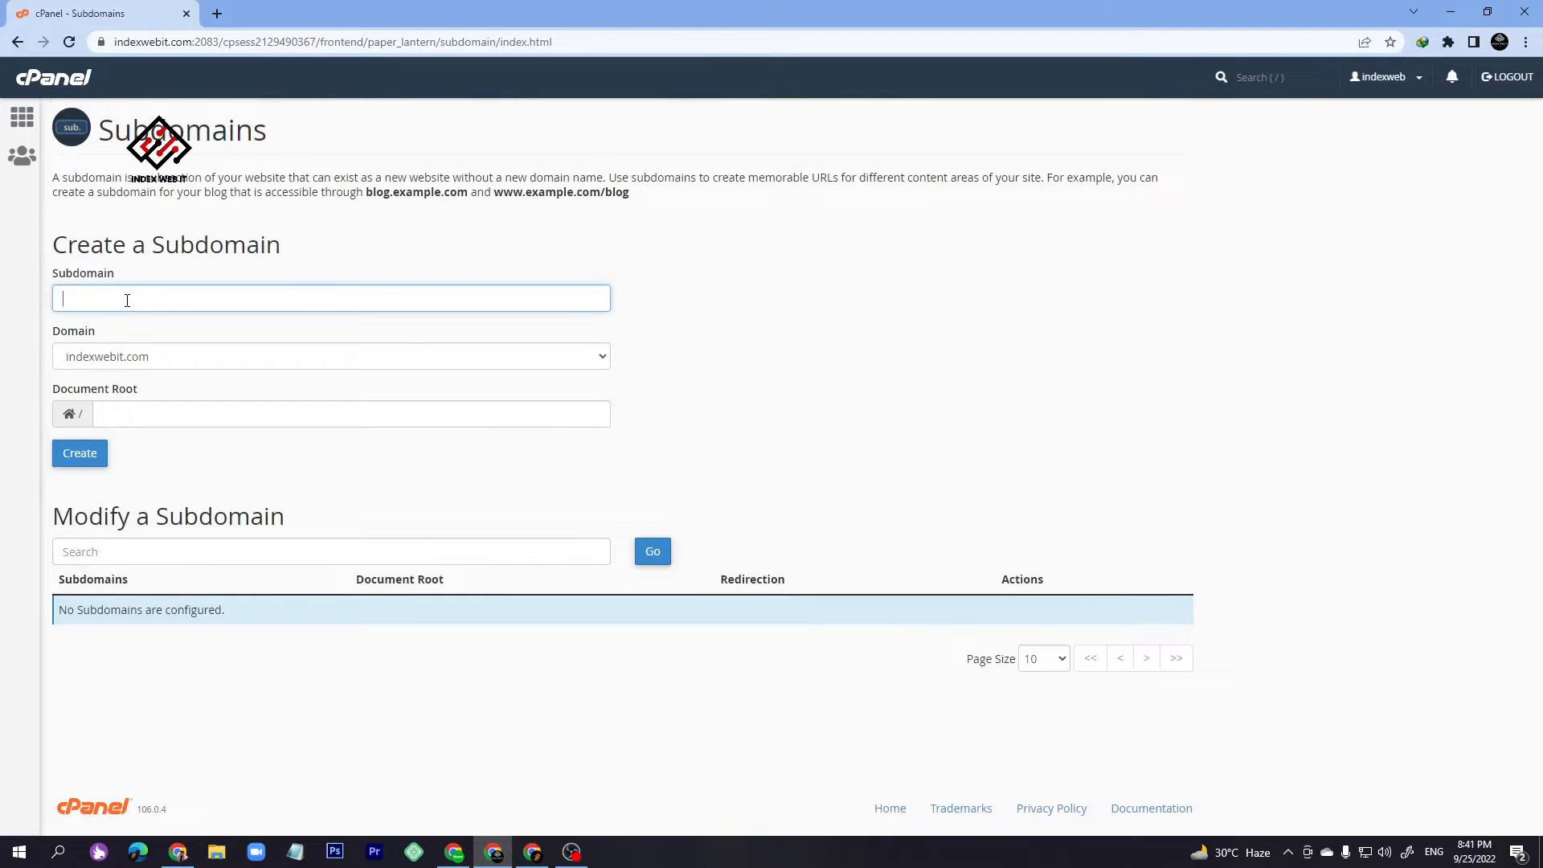
type("client")
left_click(80, 453)
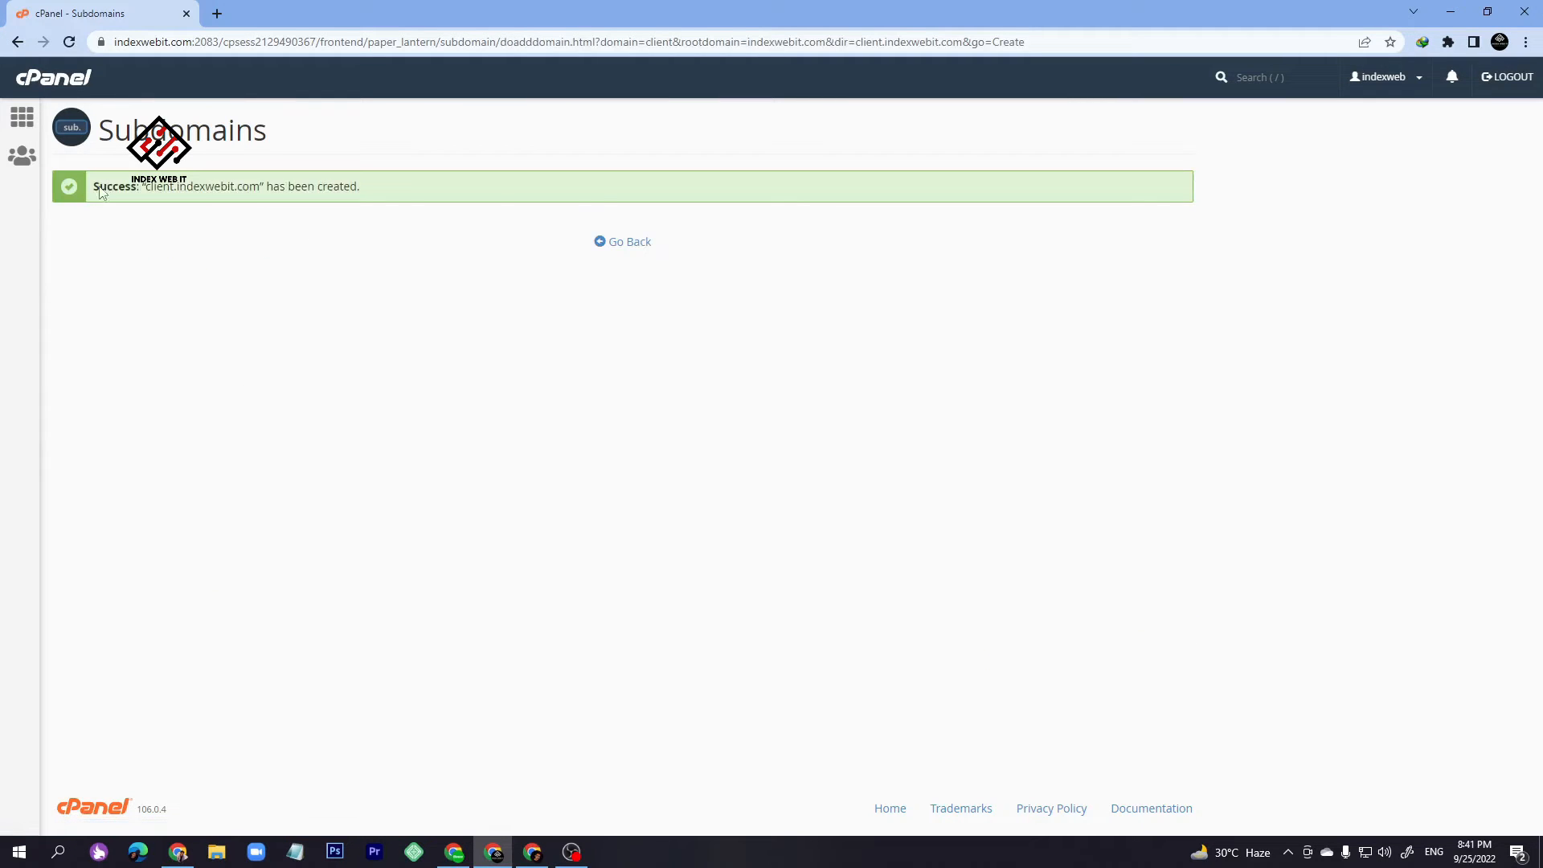
left_click(613, 241)
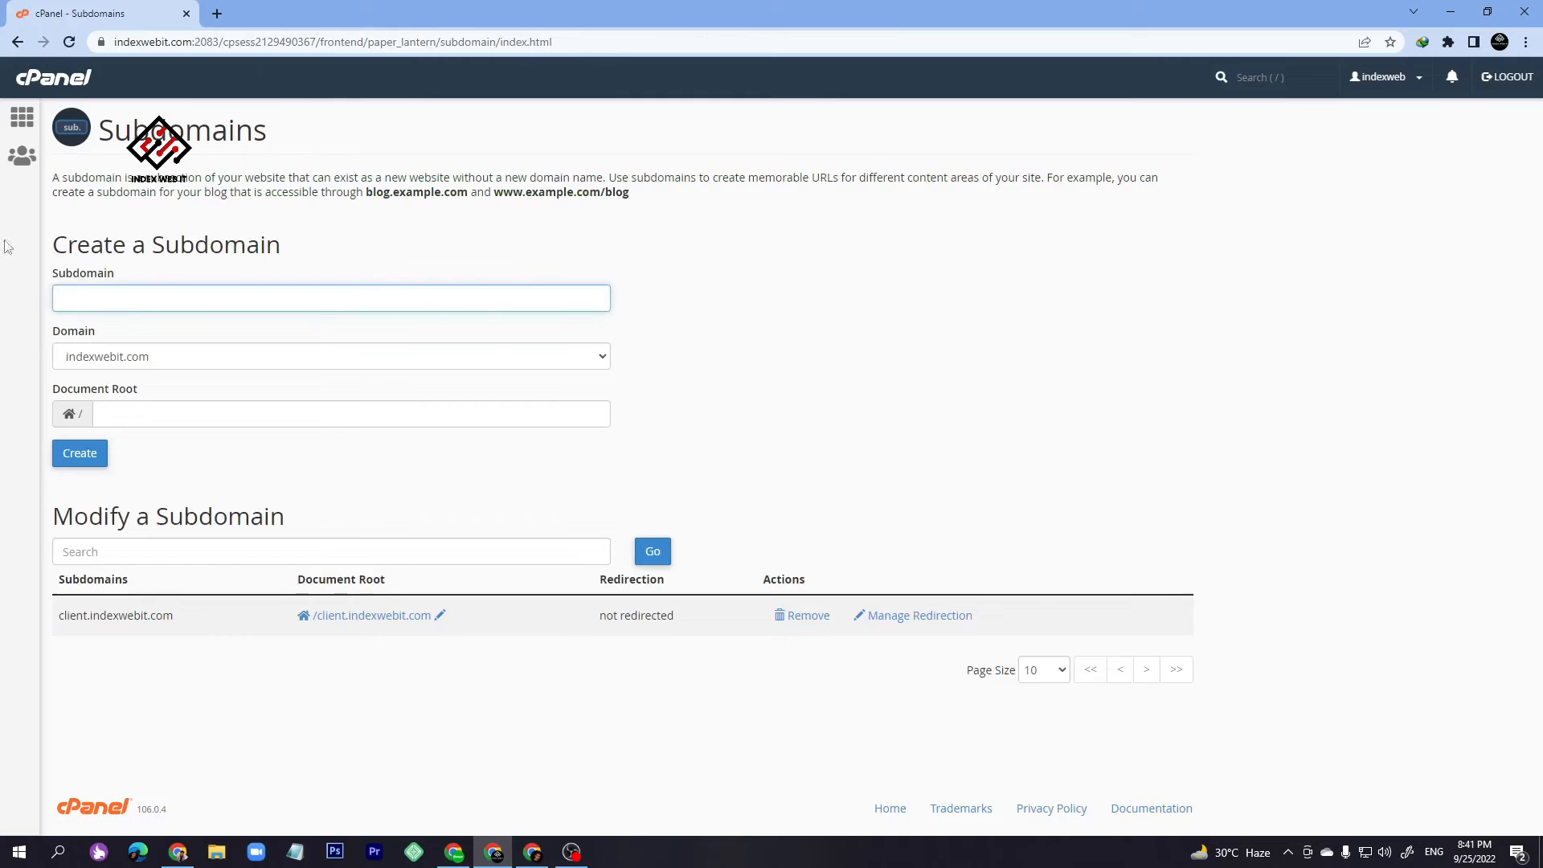
left_click(54, 93)
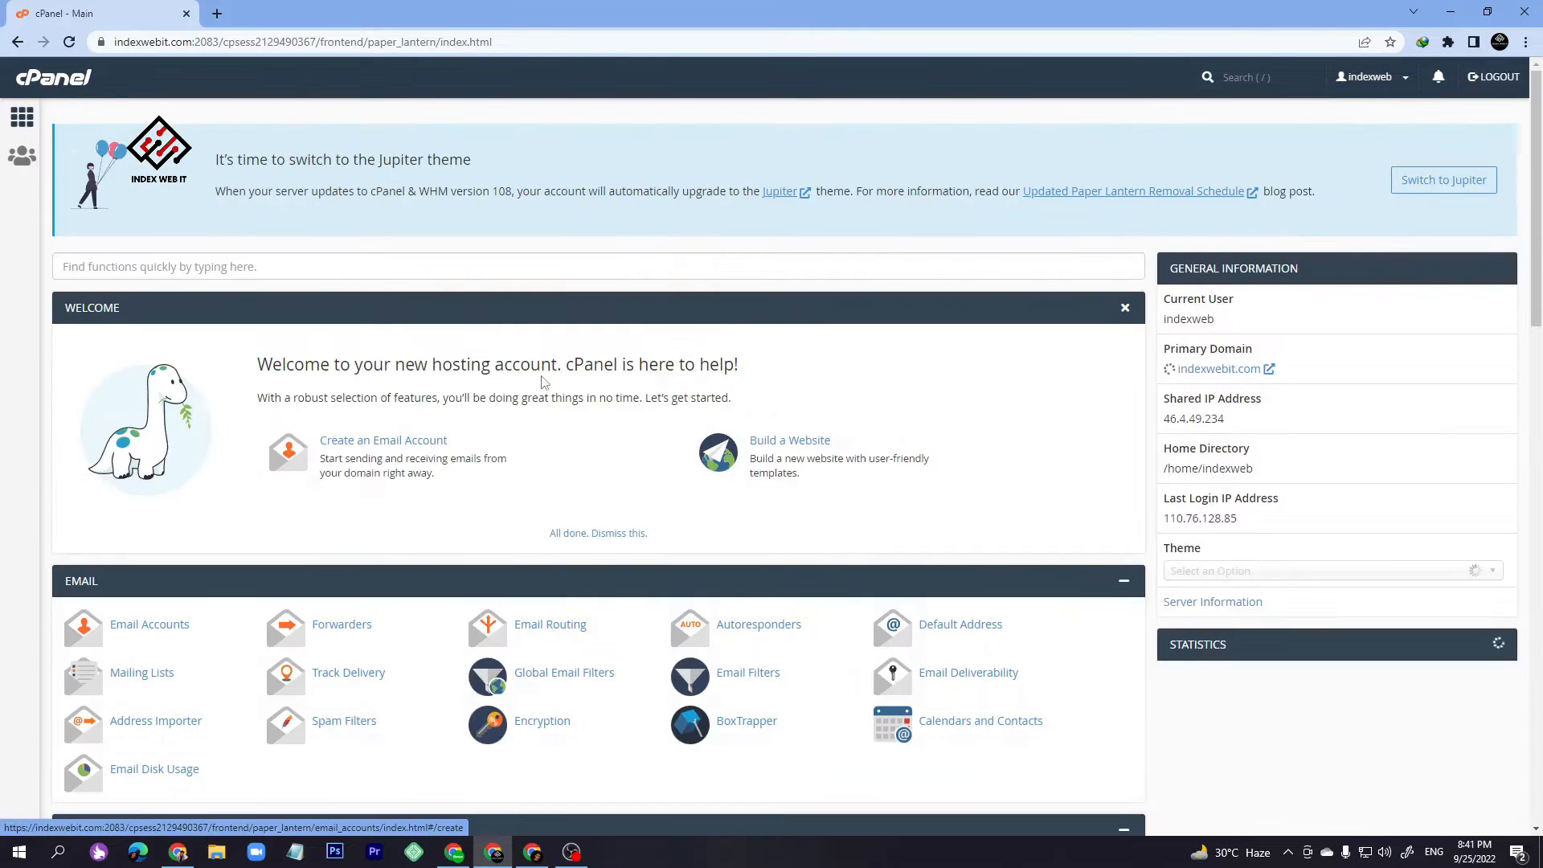
- Search the dashboard for 'ss' and step through matches to reach SSL/TLS under Security
scroll(495, 490, "down", 2)
scroll(496, 489, "down", 6)
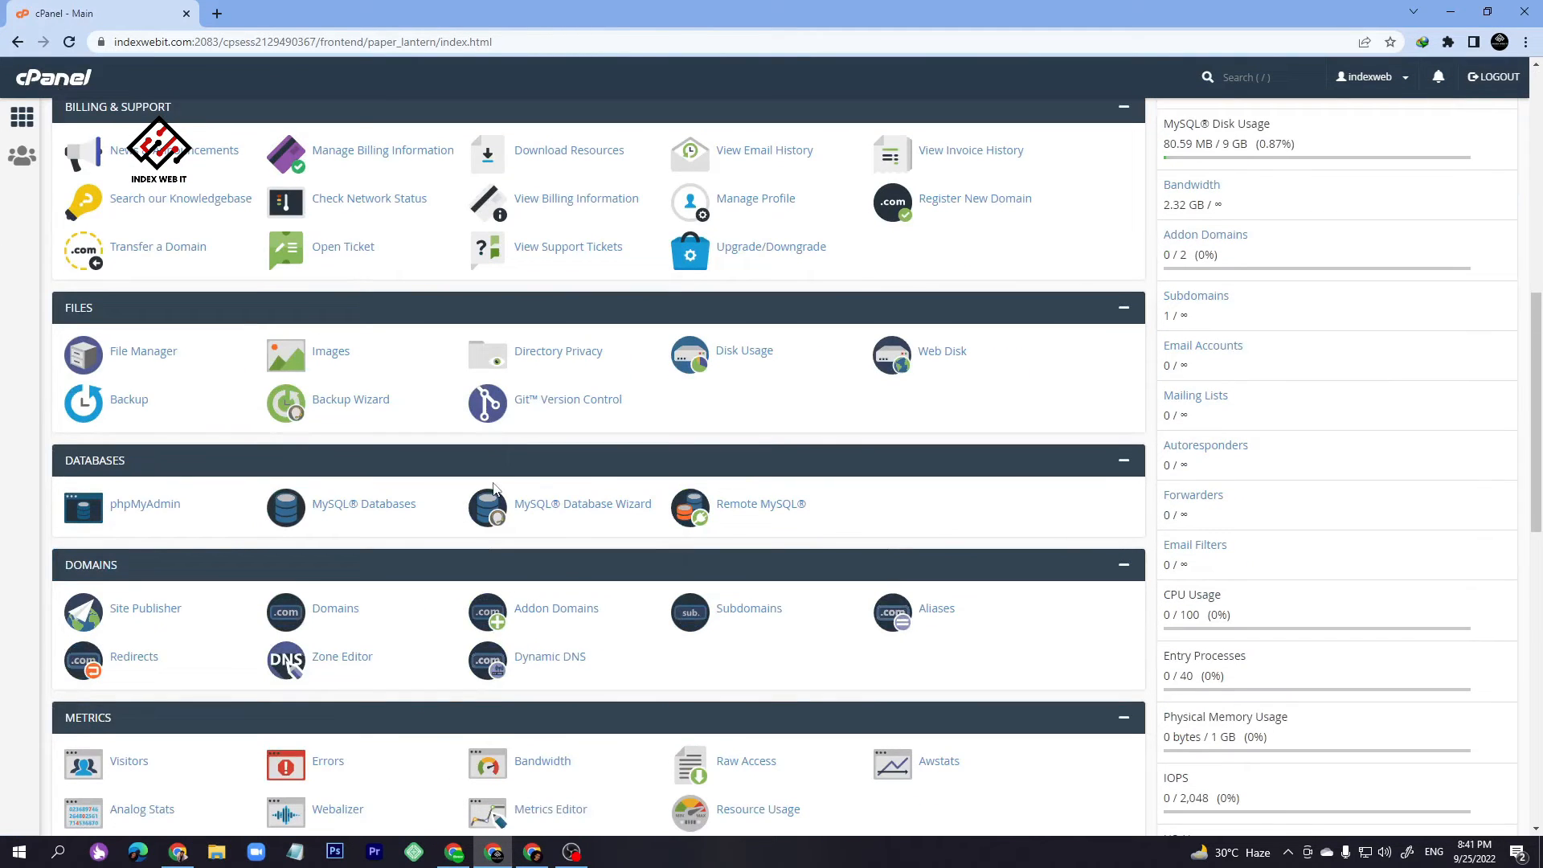
scroll(517, 630, "down", 5)
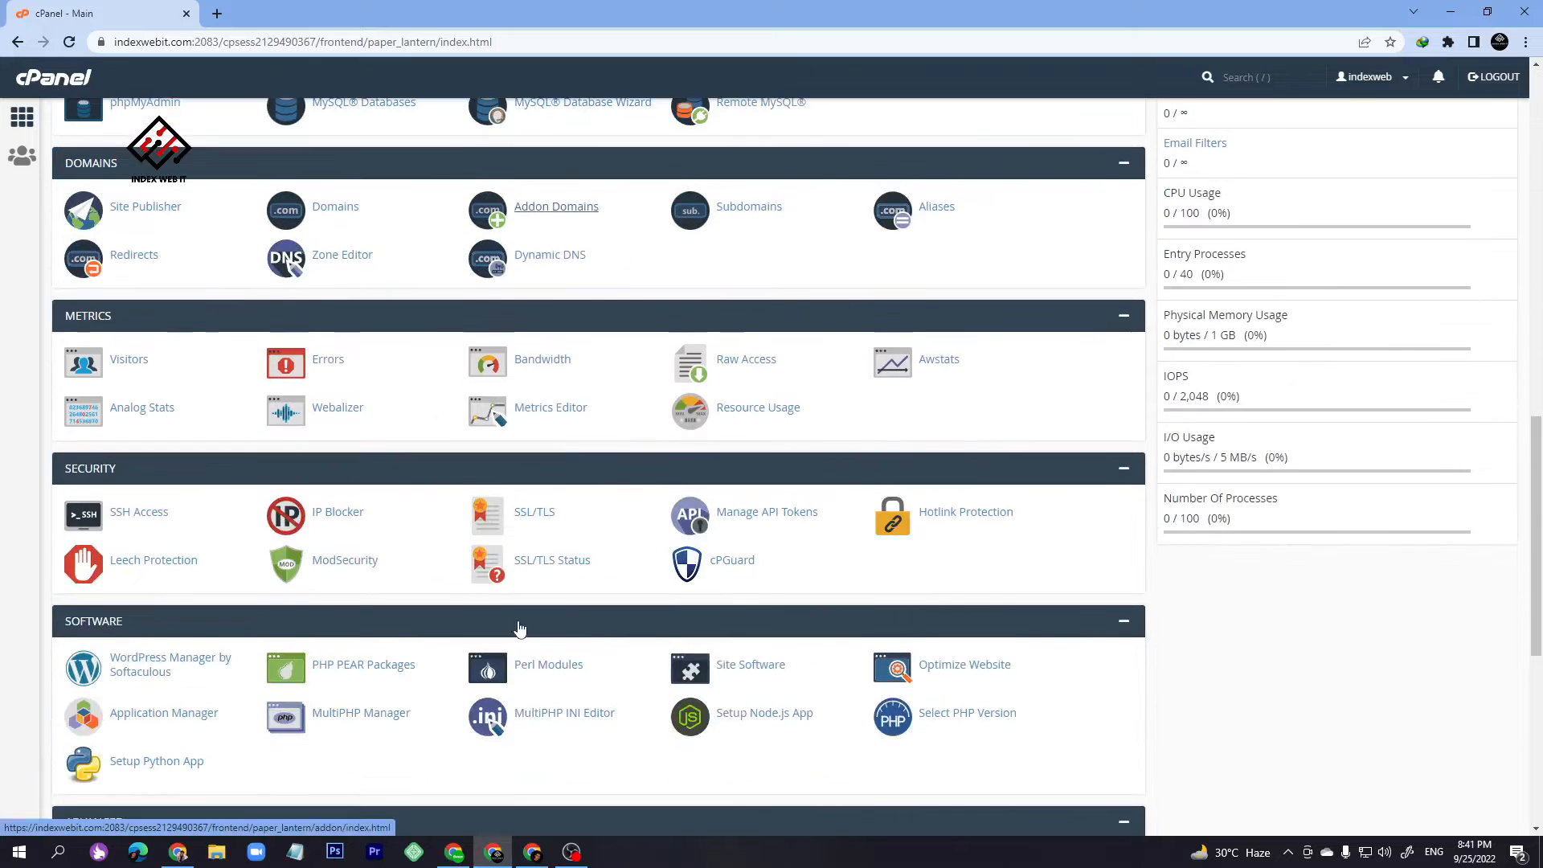
key("ctrl+f")
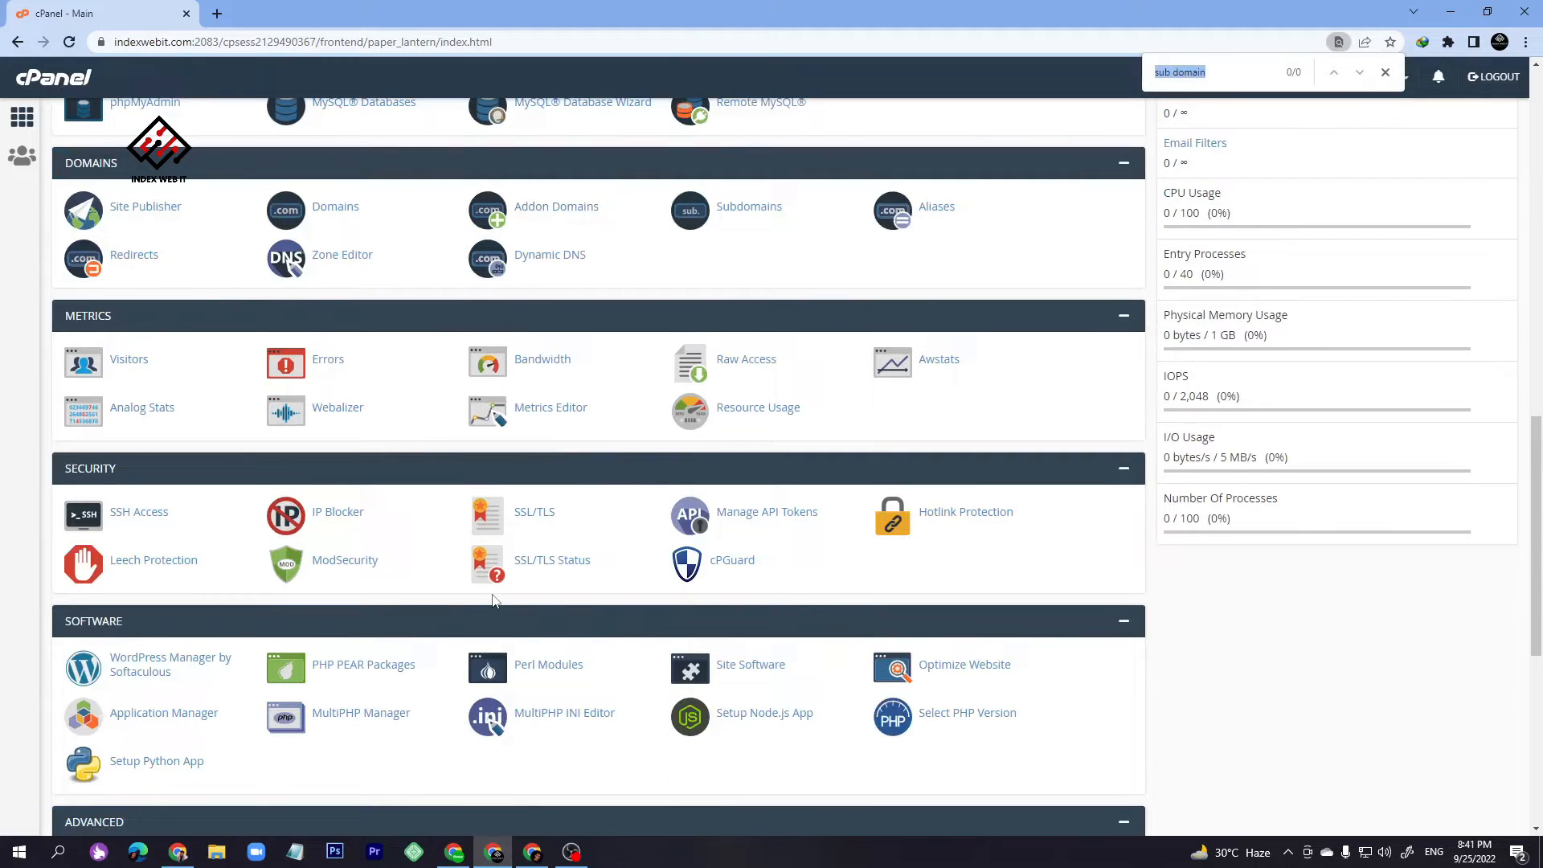
type("ss")
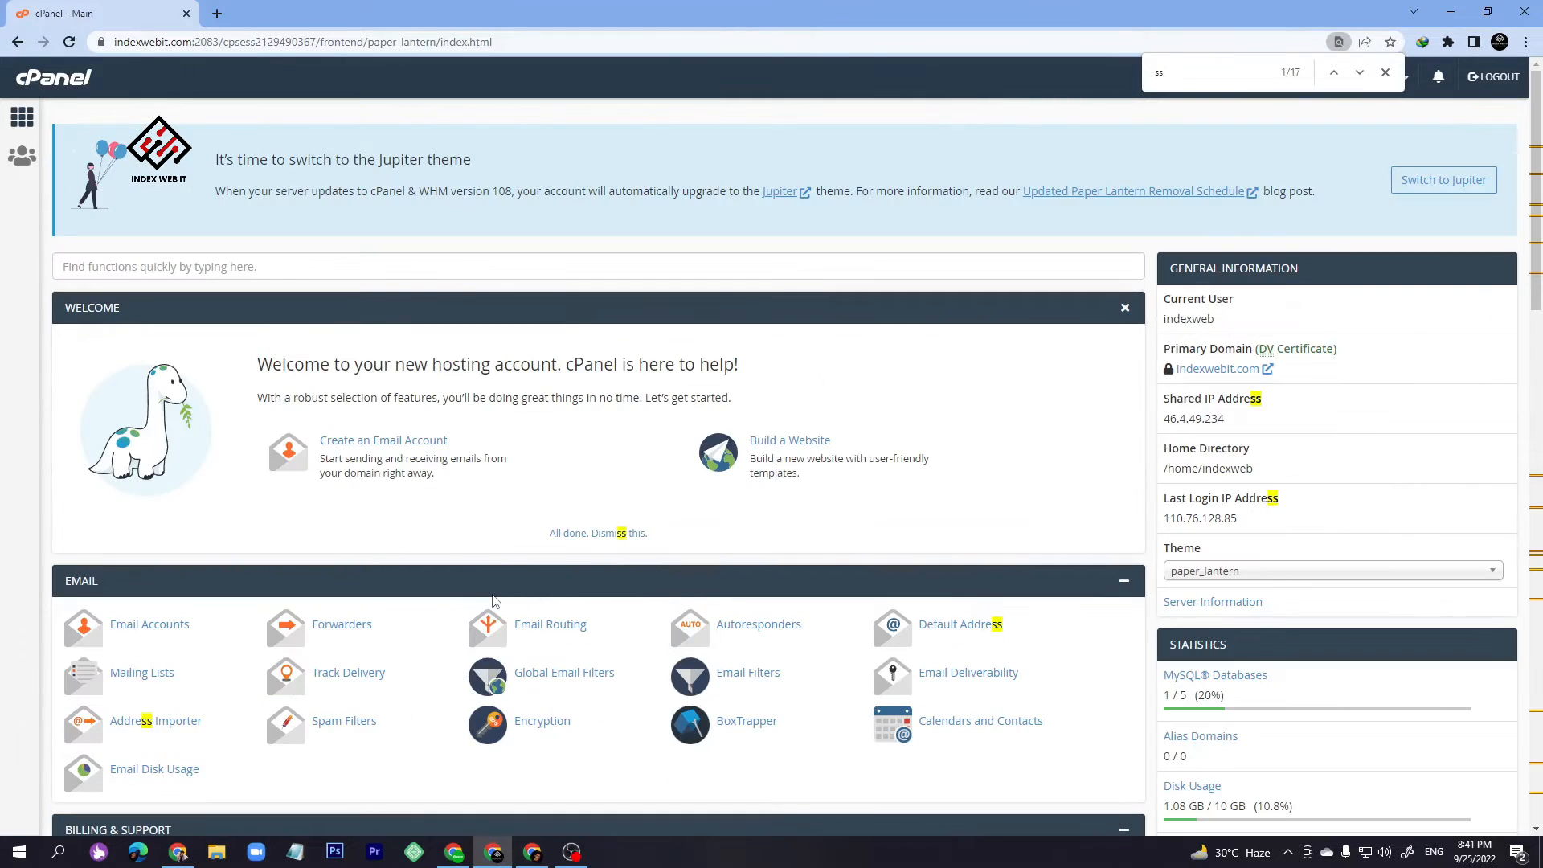
key("Return")
key("Return")
key("Return")
key("Return")
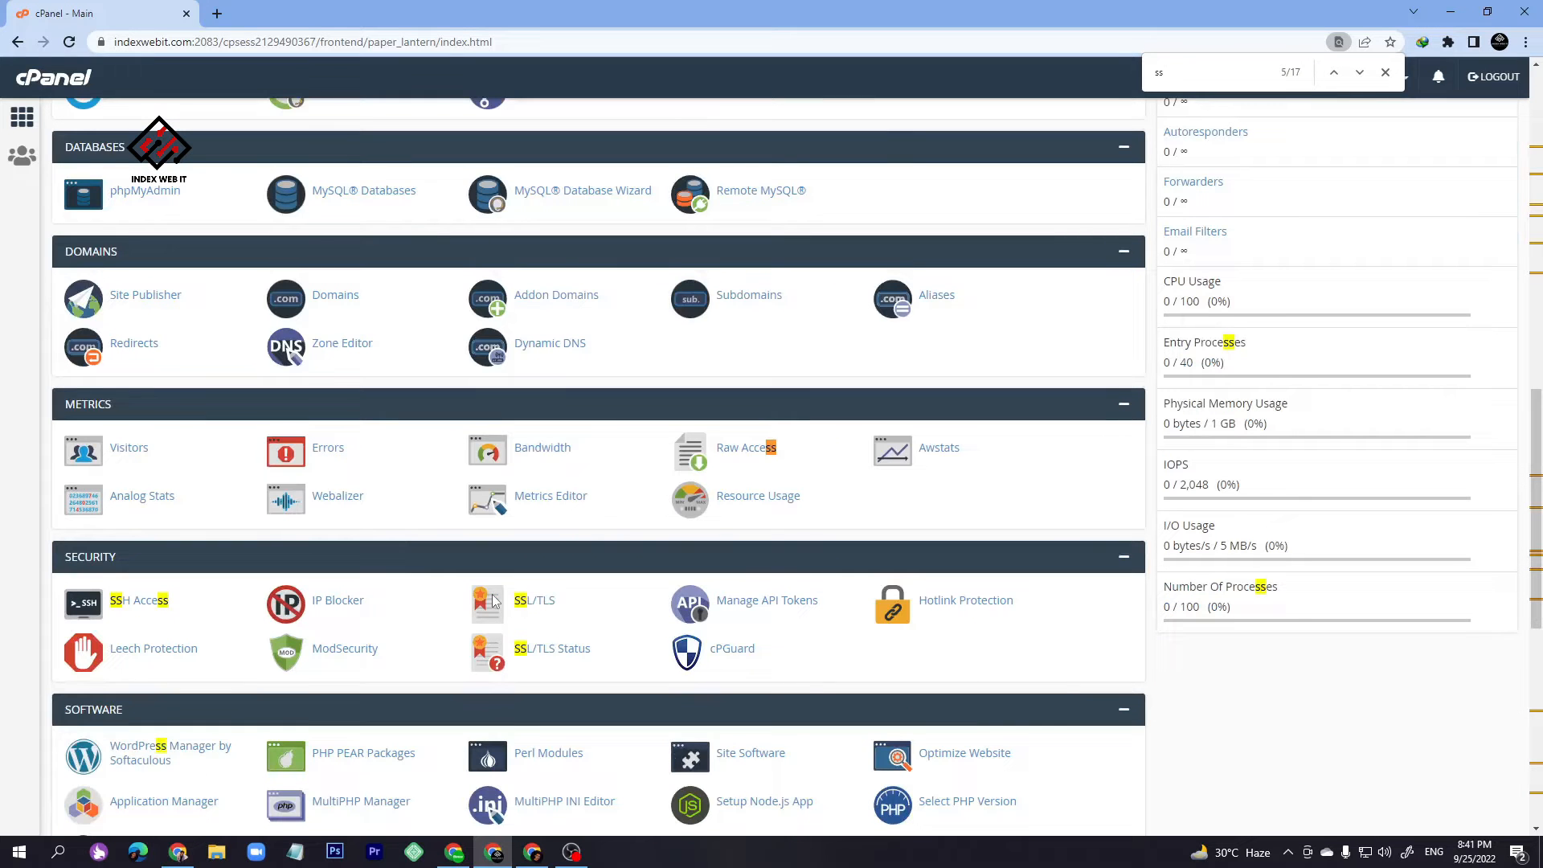
- Go to SSL/TLS Manage SSL sites and start updating the certificate for client.indexwebit.com
left_click(537, 615)
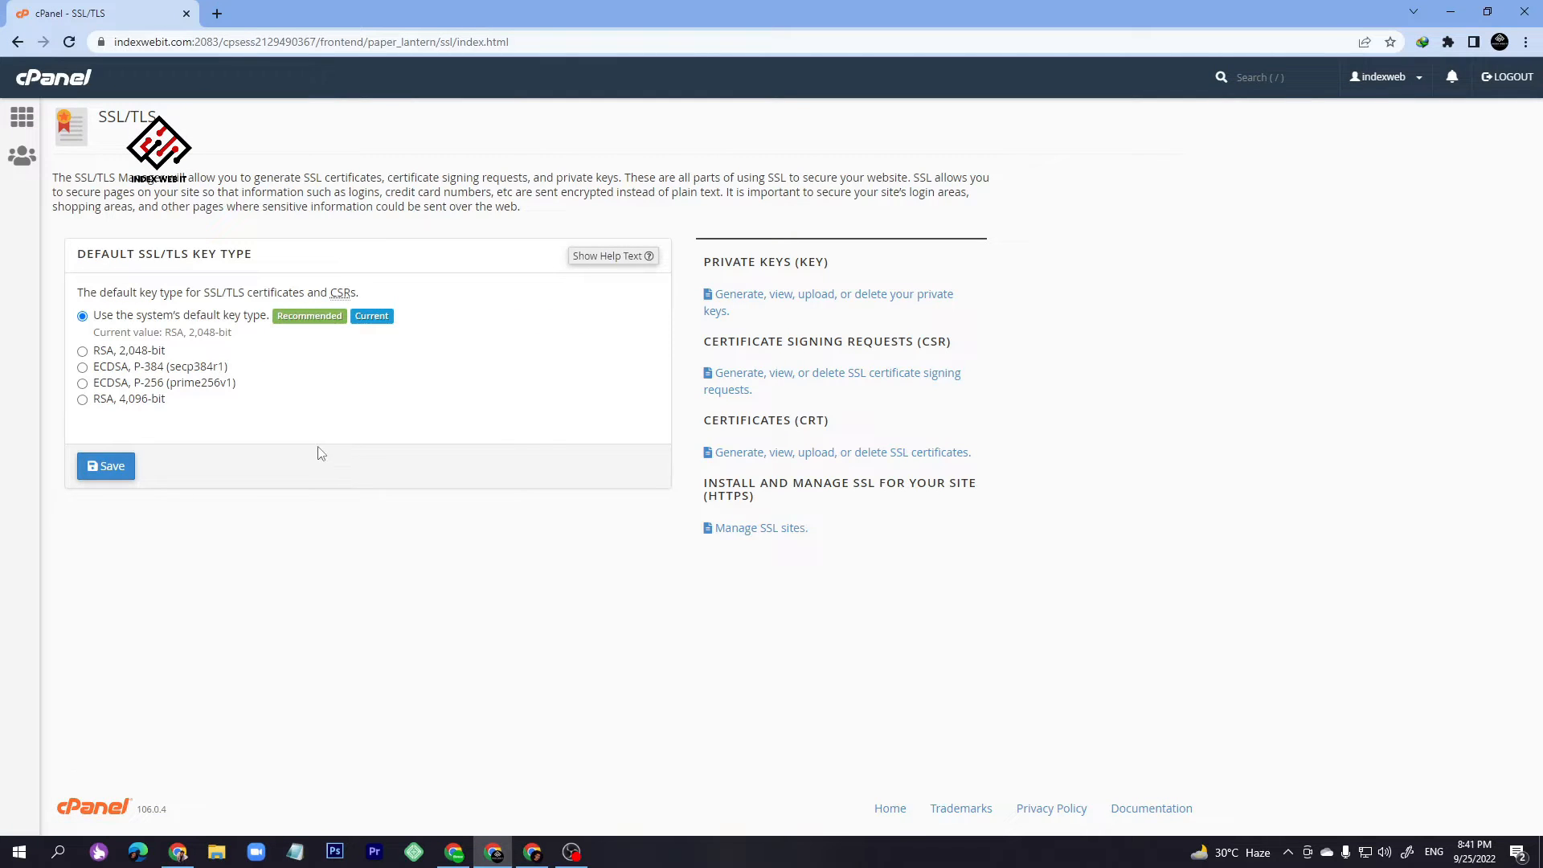
left_click(766, 537)
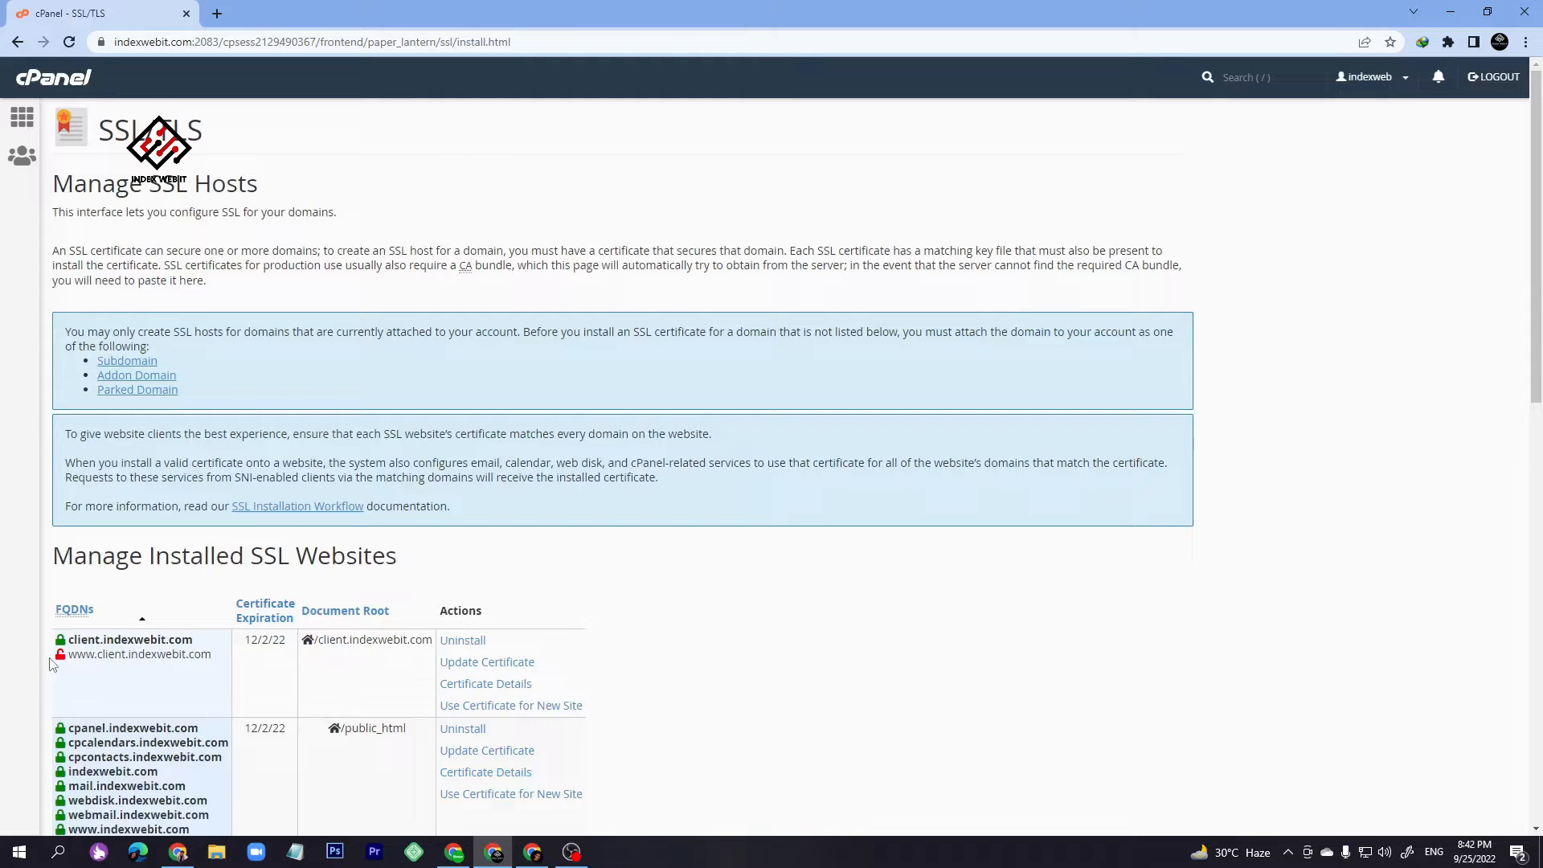
left_click_drag(55, 660, 73, 611)
scroll(54, 661, "down", 5)
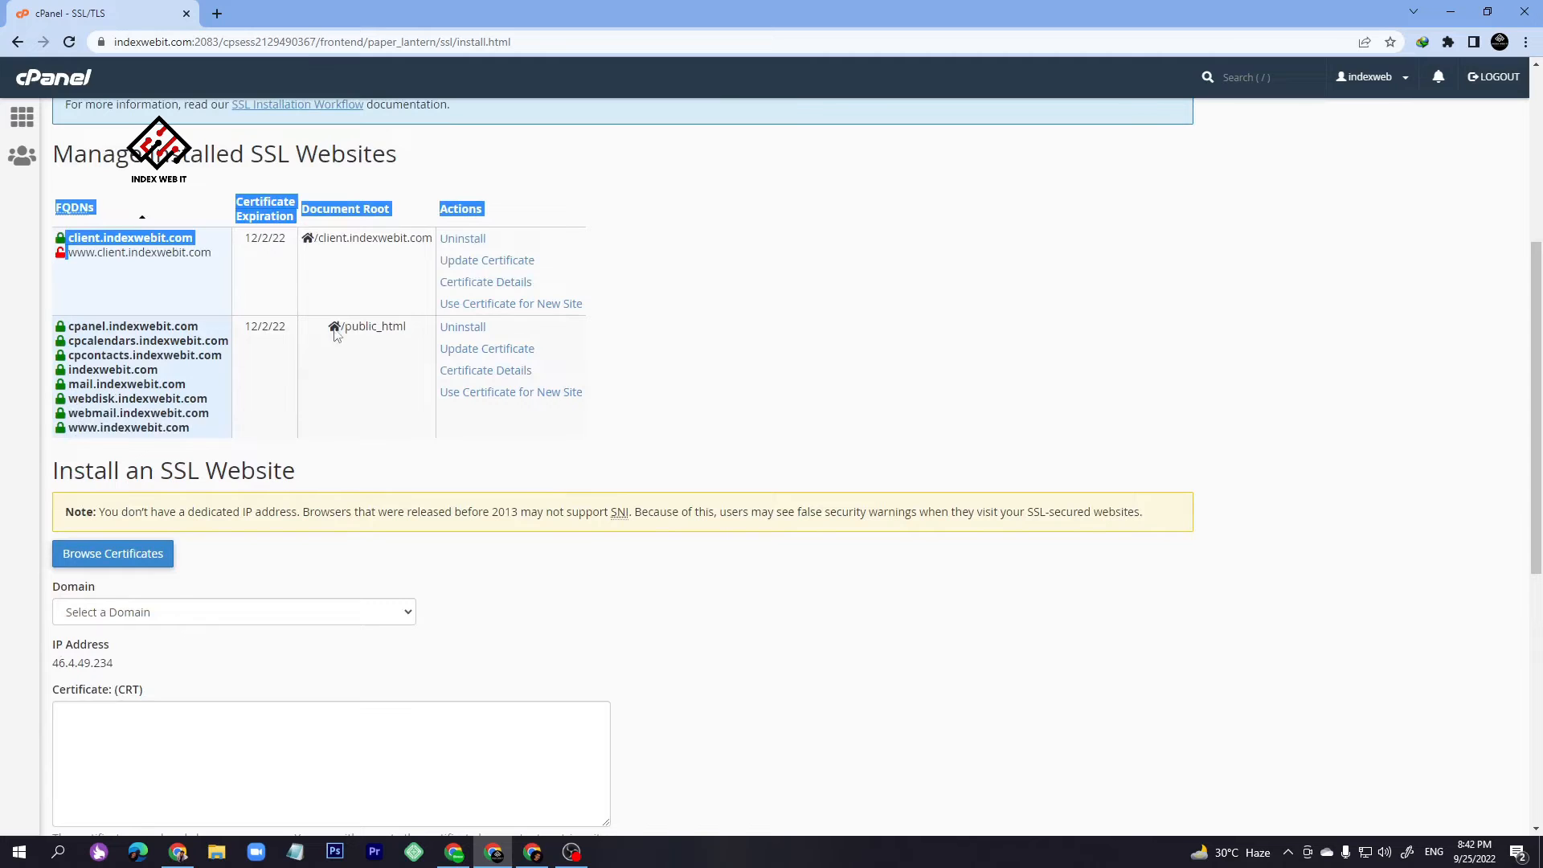
left_click(507, 268)
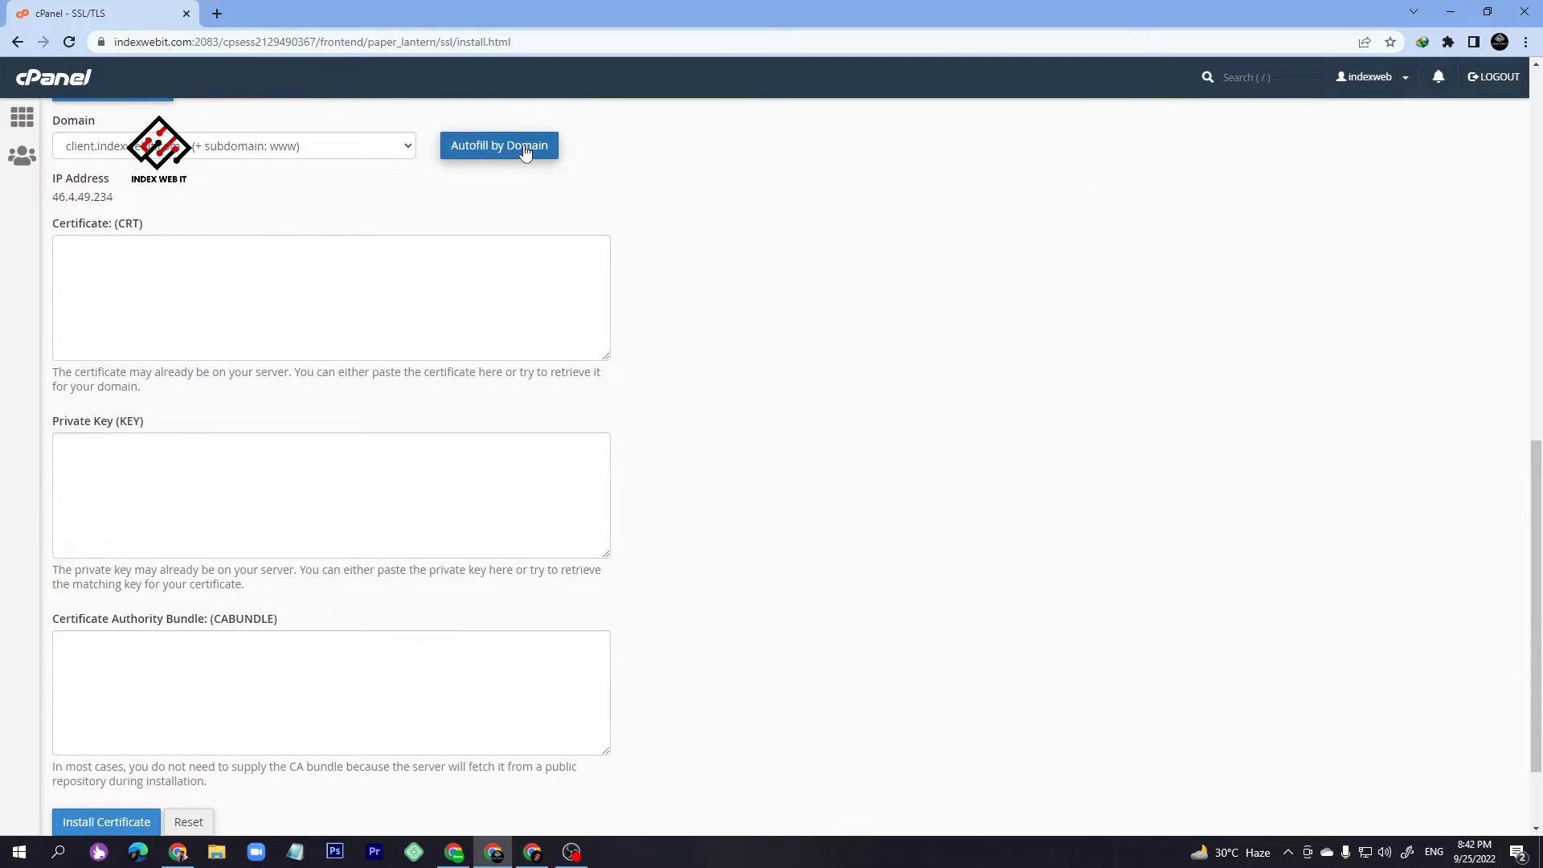
- Choose client.indexwebit.com as the domain and autofill its certificate details
left_click(523, 149)
left_click(291, 149)
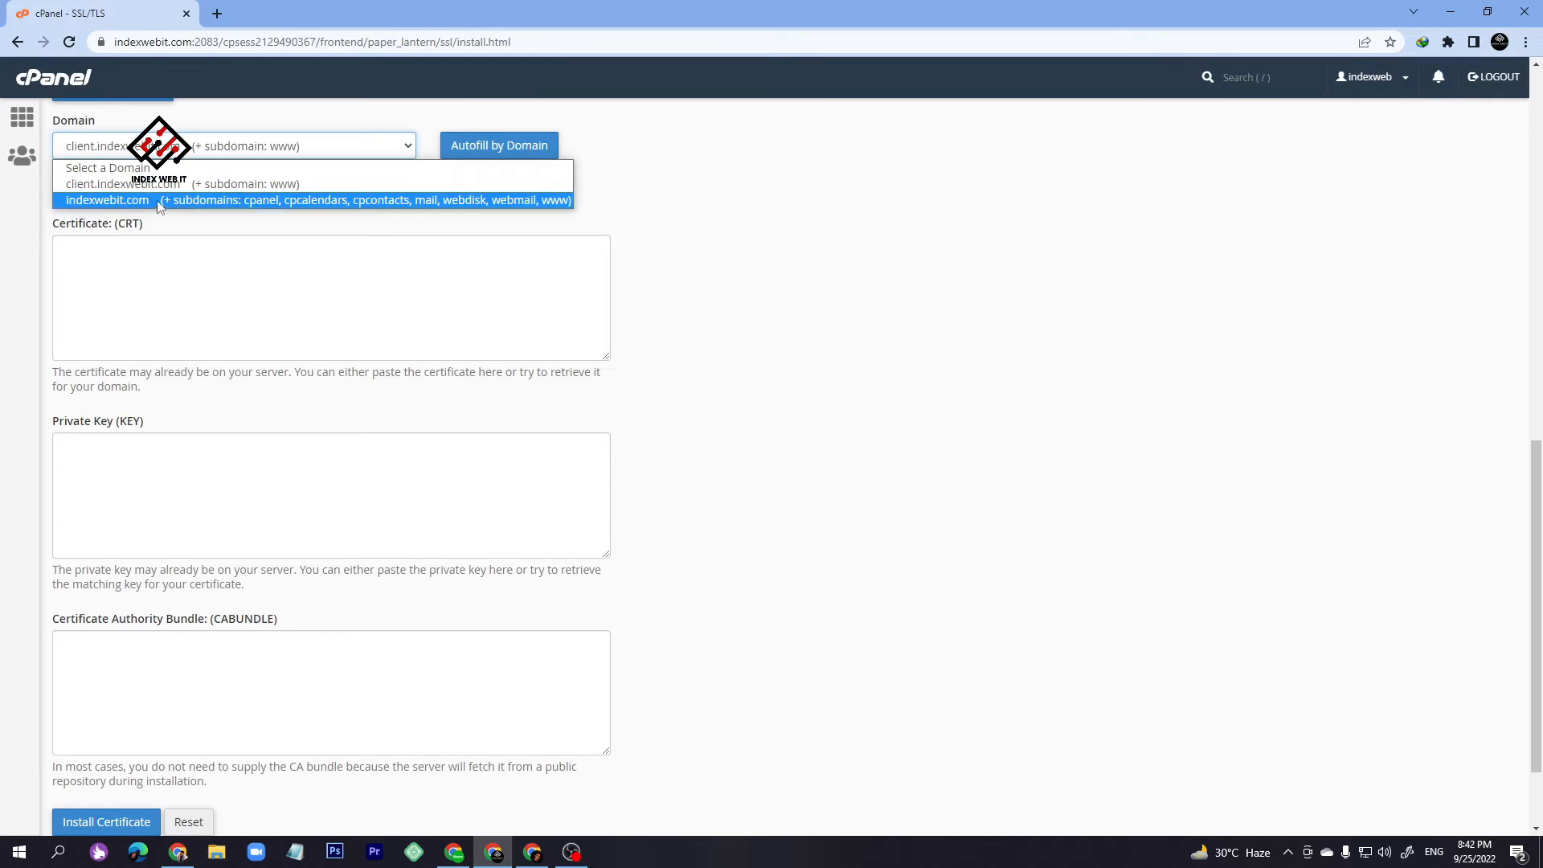
left_click(112, 186)
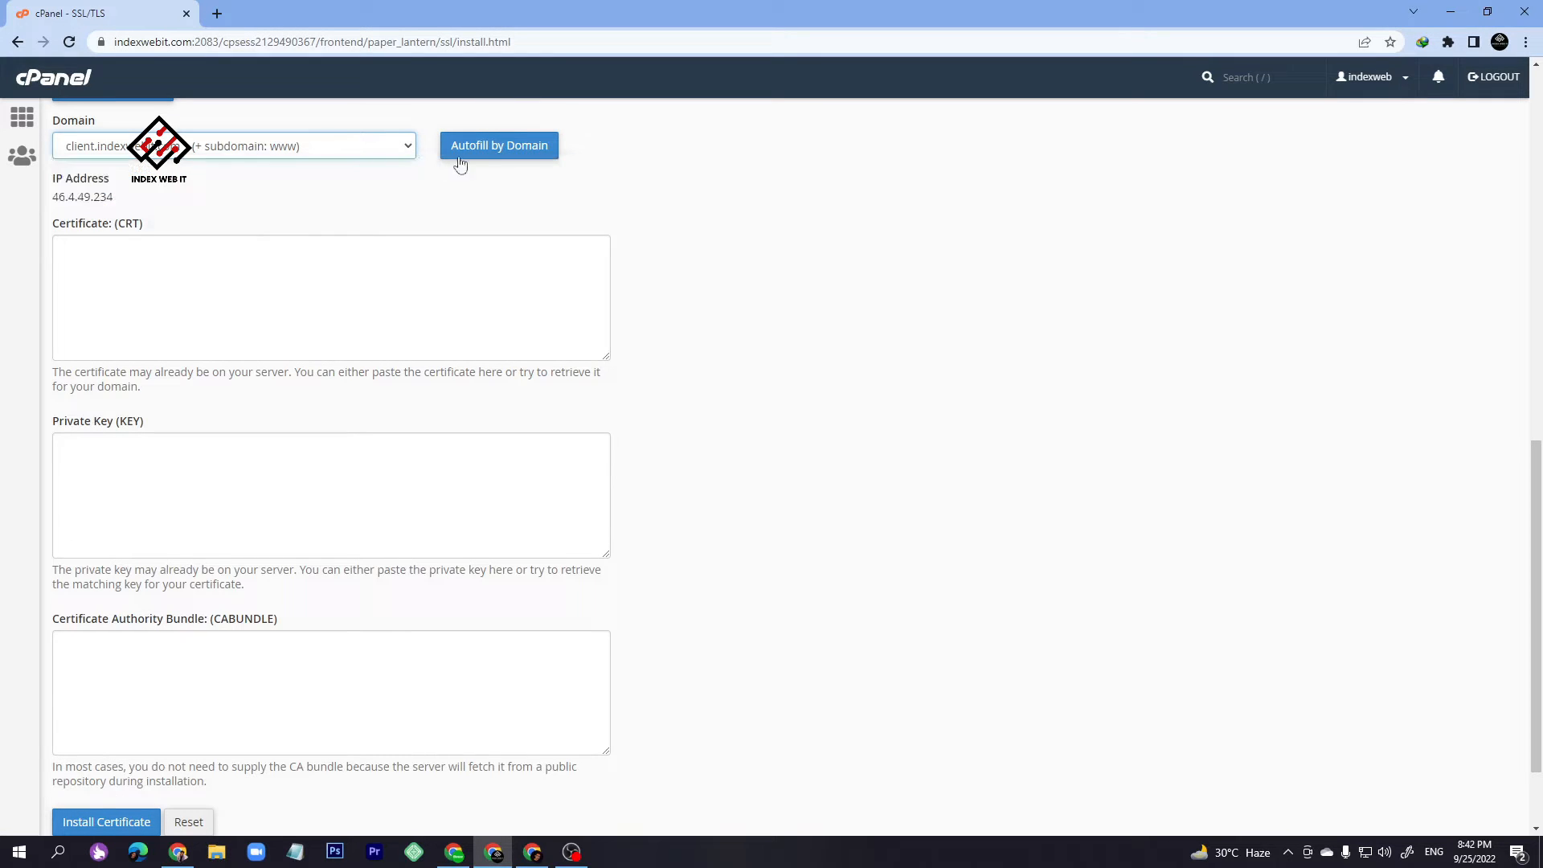
left_click(461, 153)
scroll(479, 219, "up", 2)
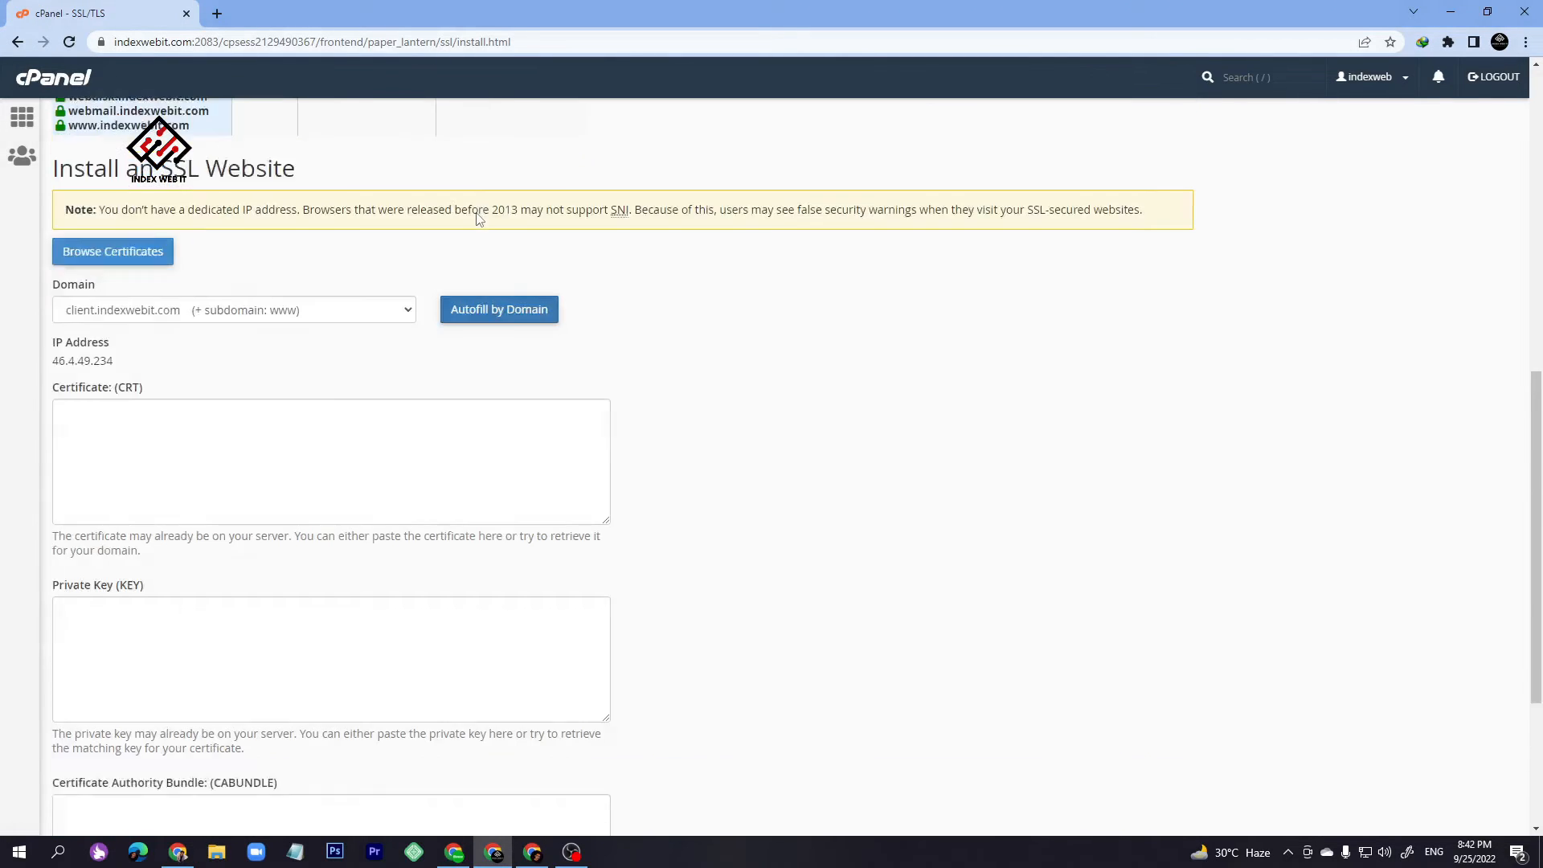
scroll(479, 218, "up", 1)
- Use the saved Let's Encrypt indexwebit.com certificate and install it on client.indexwebit.com
left_click(98, 326)
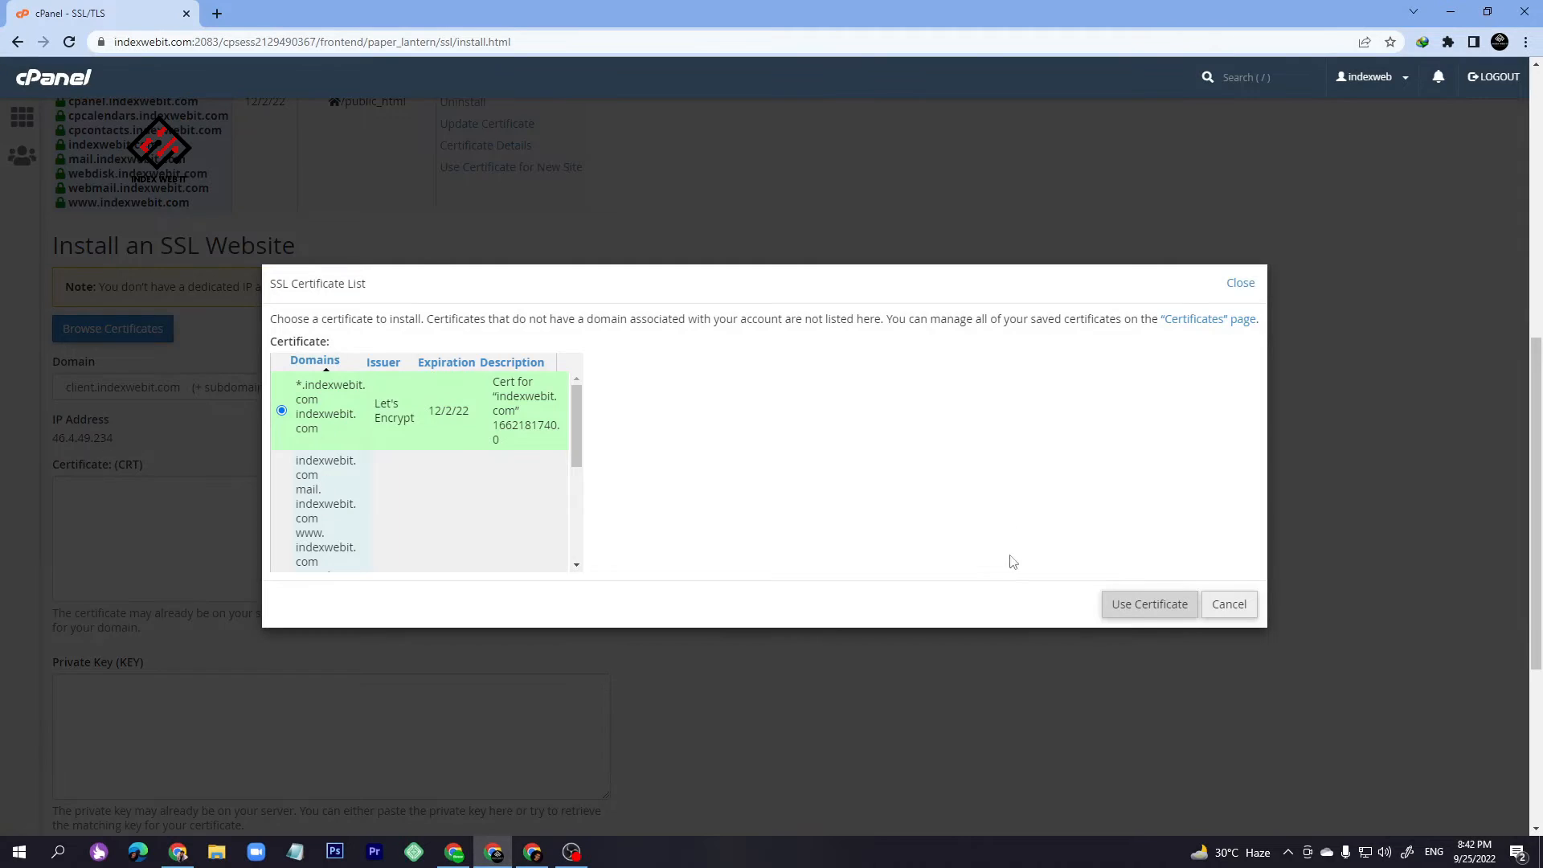
left_click(1138, 613)
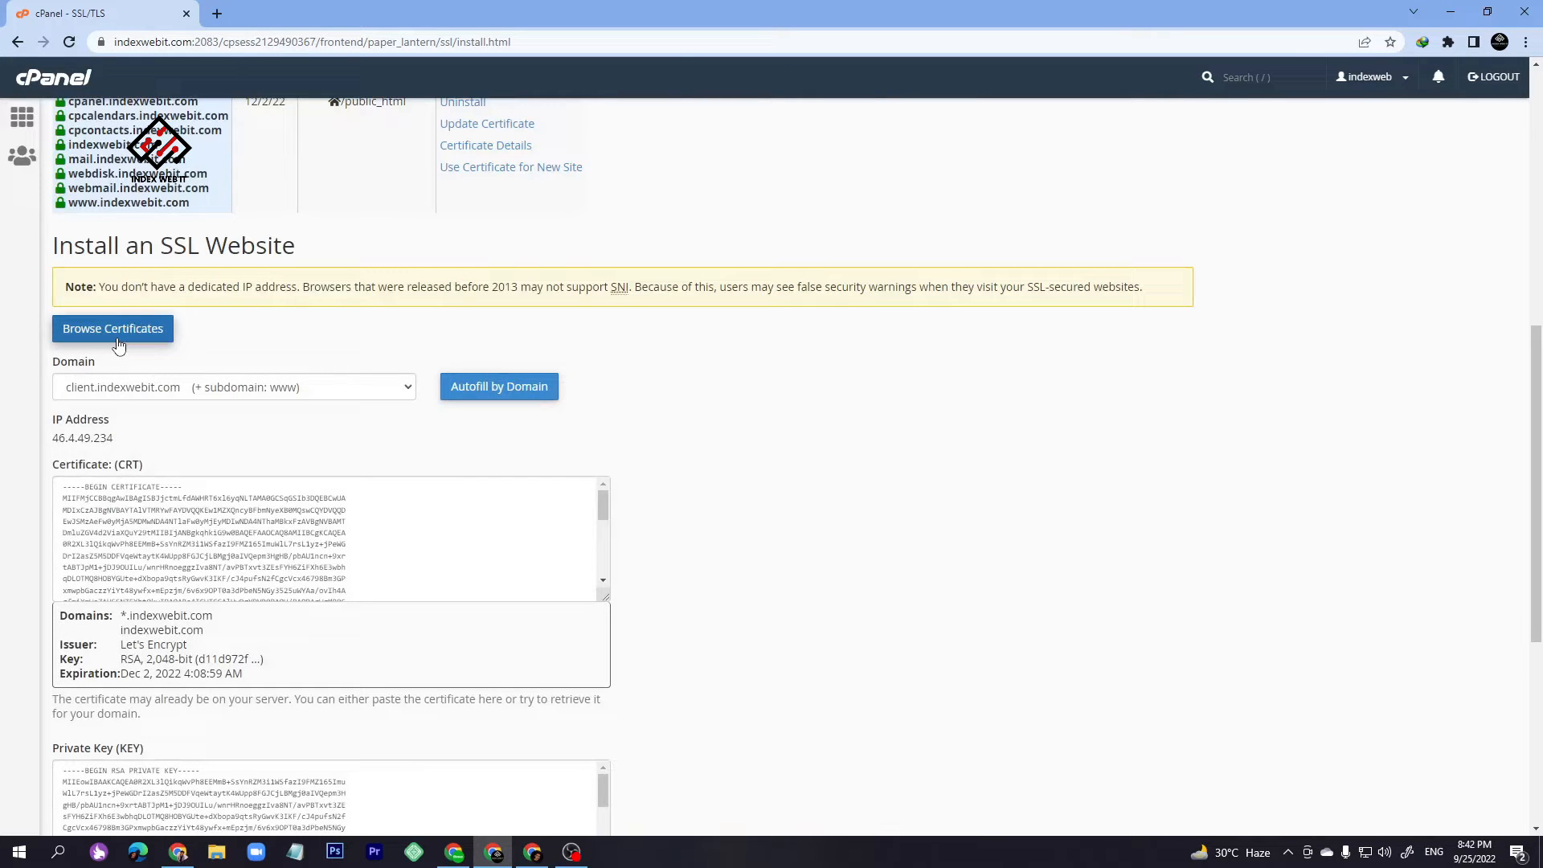
scroll(195, 492, "down", 5)
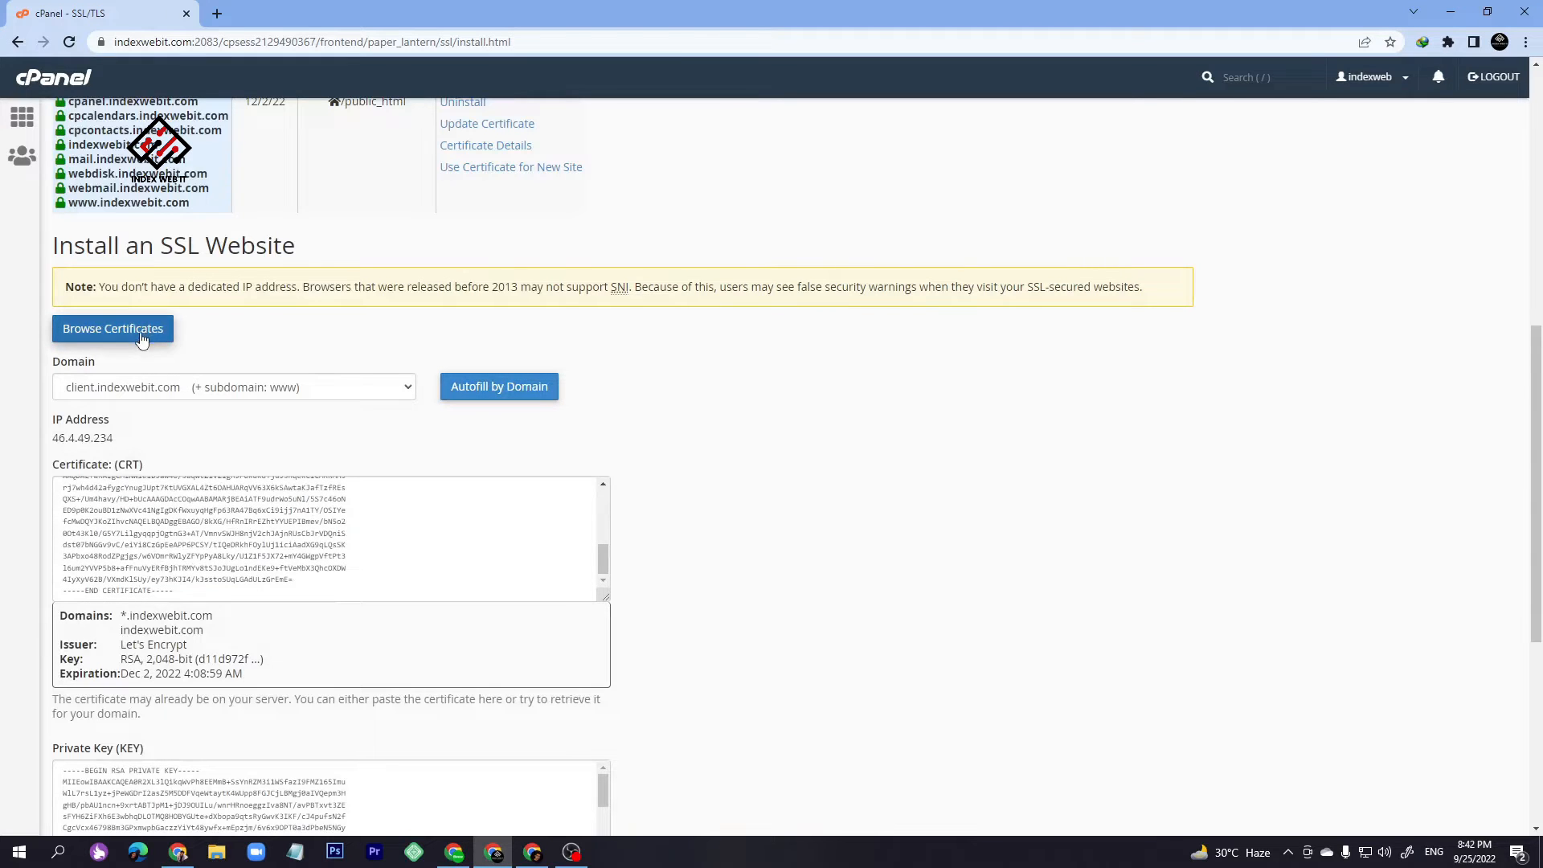
scroll(211, 377, "down", 5)
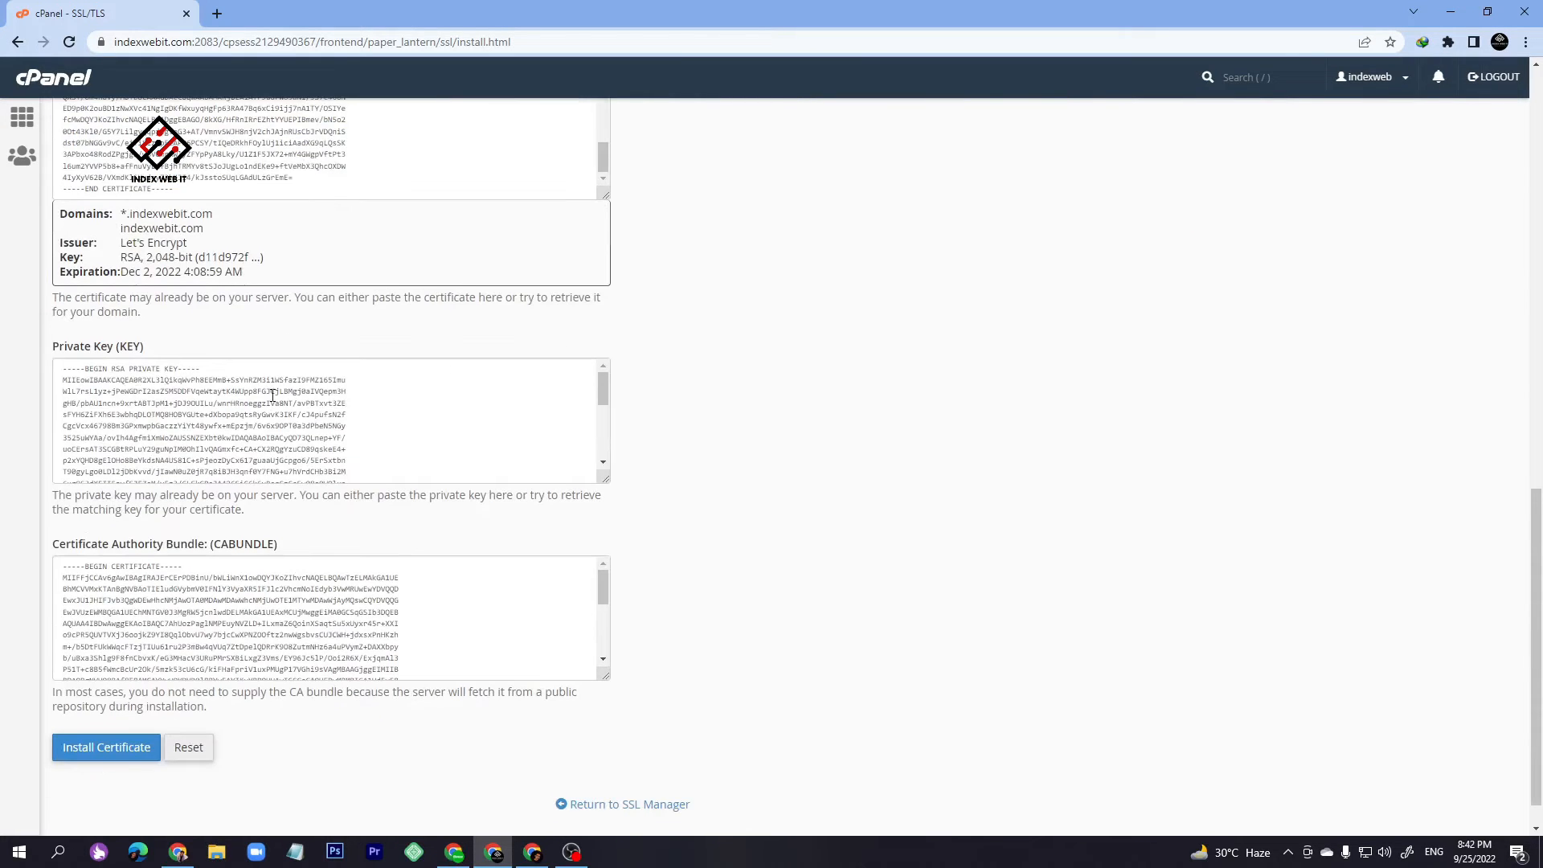
left_click(95, 754)
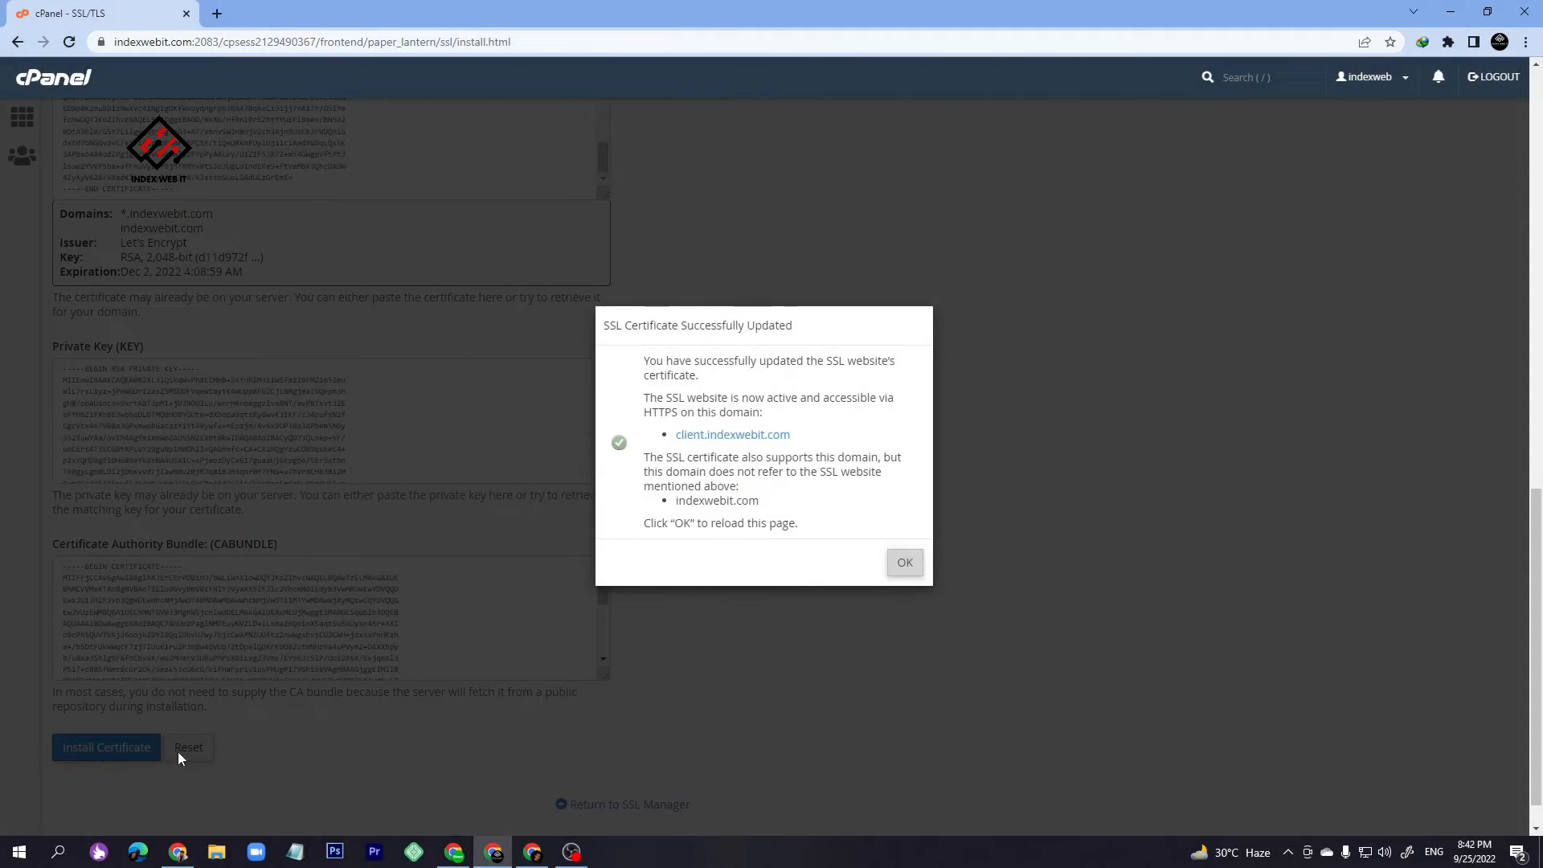
left_click(900, 567)
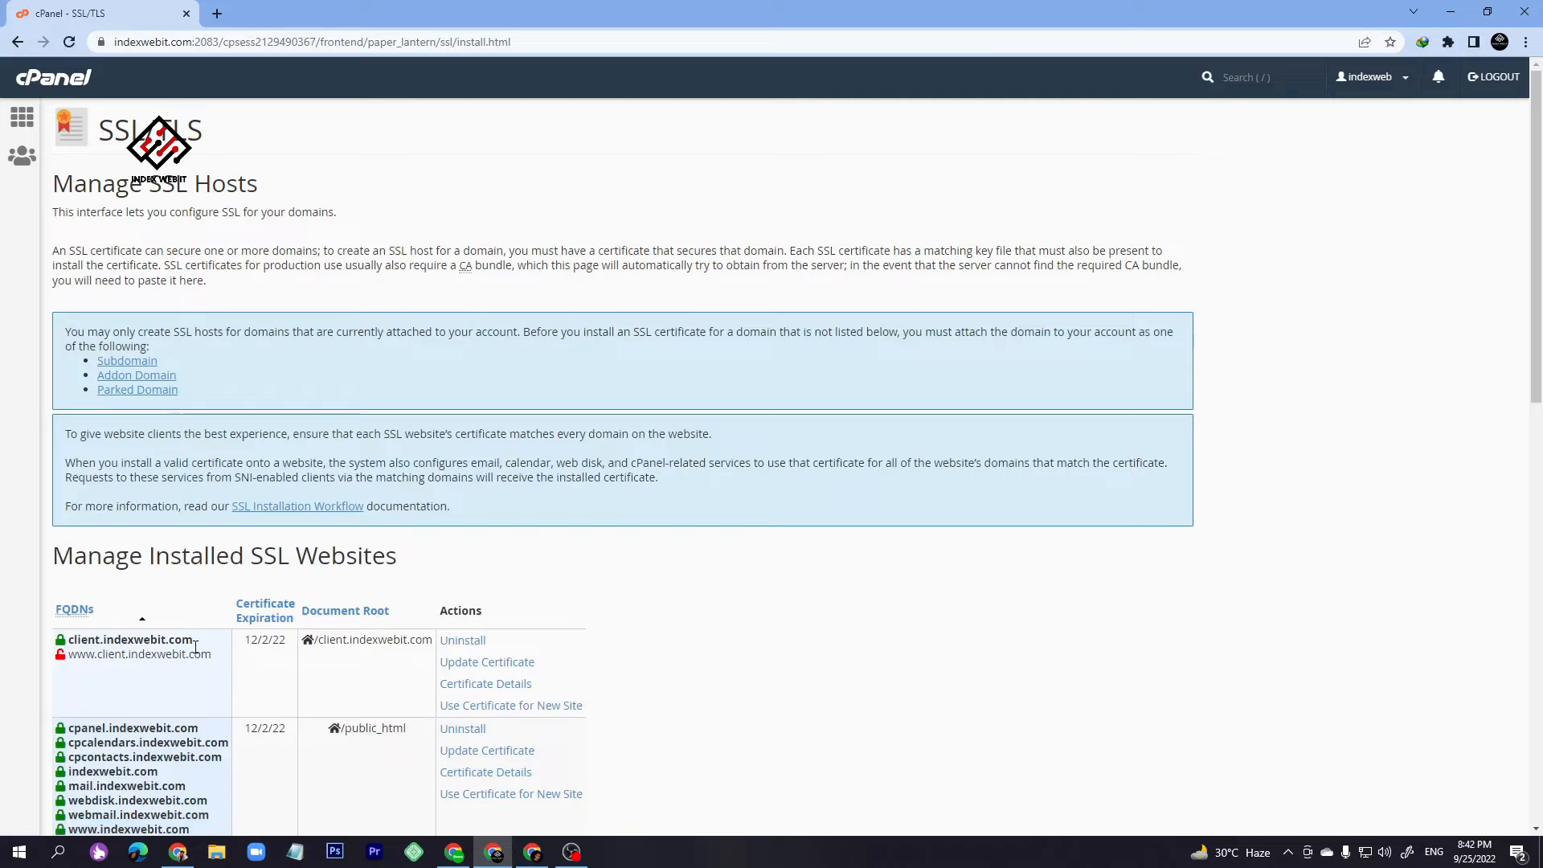
- Open a new browser tab and begin entering an 'https' web address
left_click(224, 12)
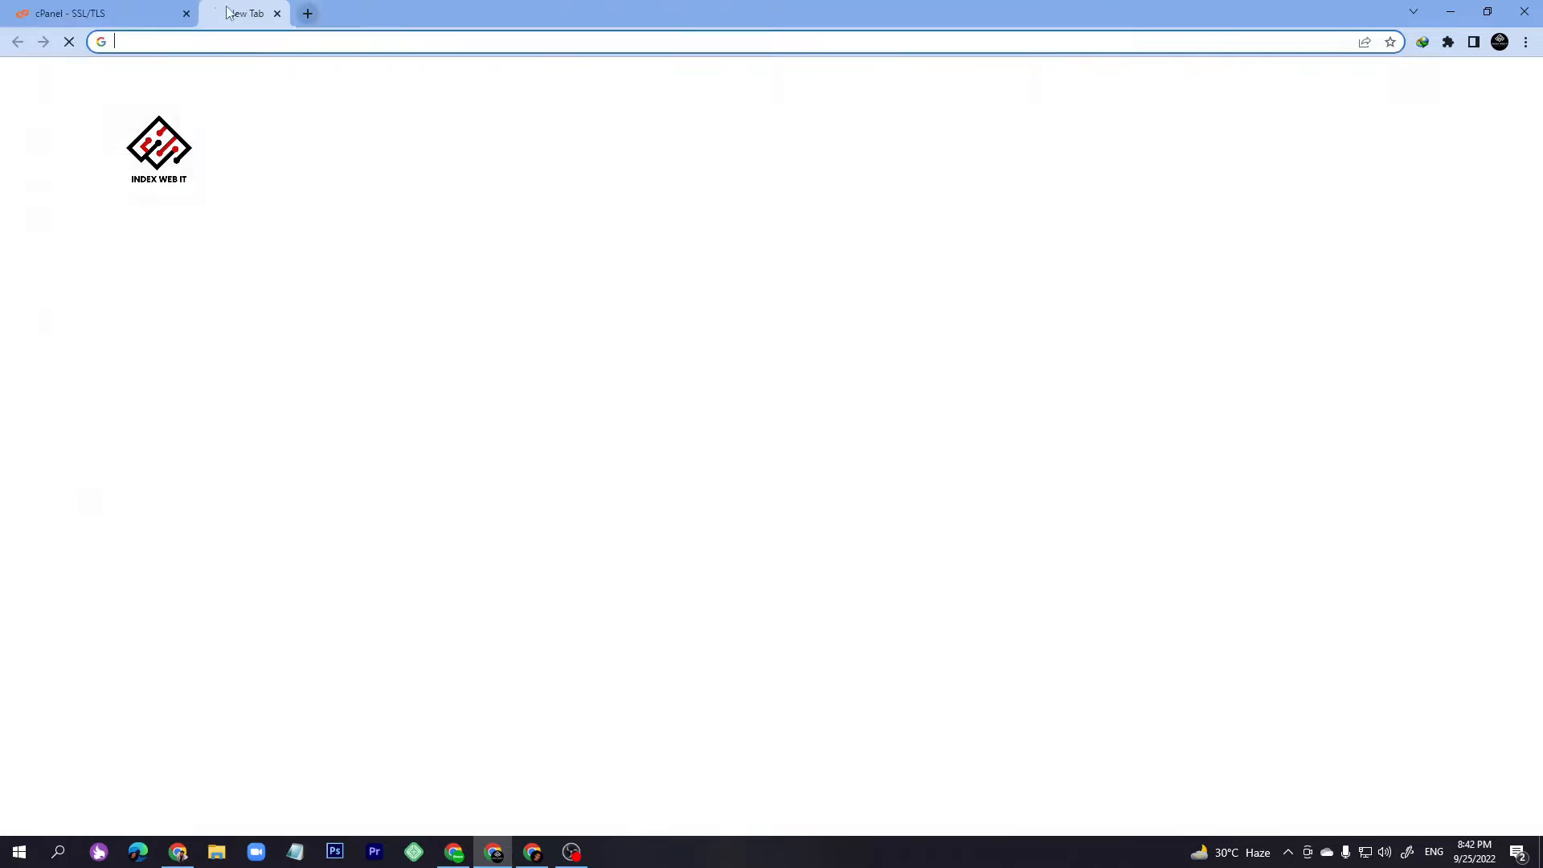
left_click(155, 41)
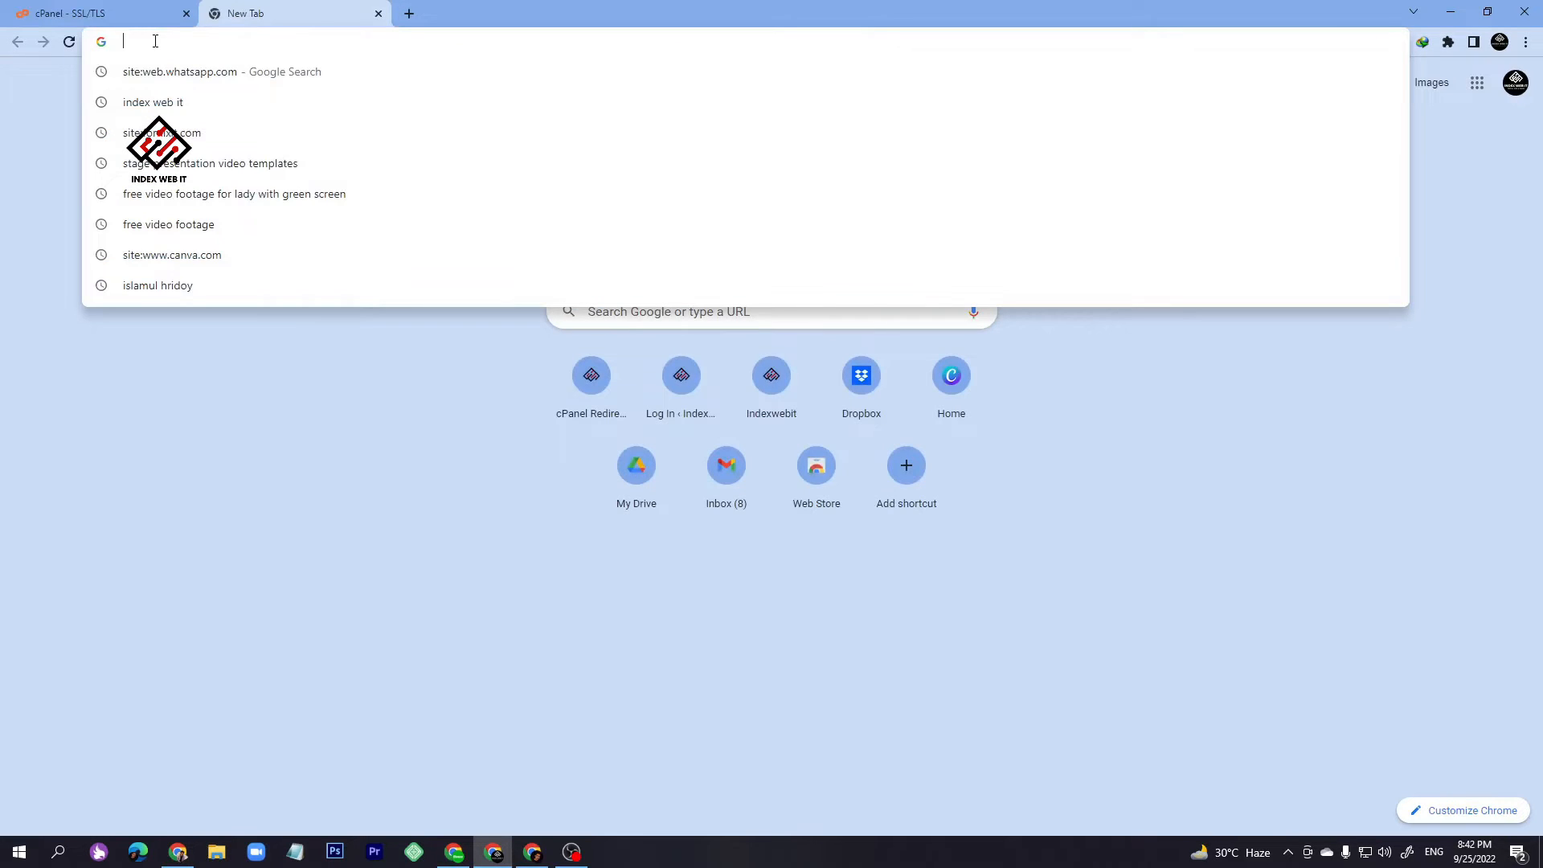
type("htt")
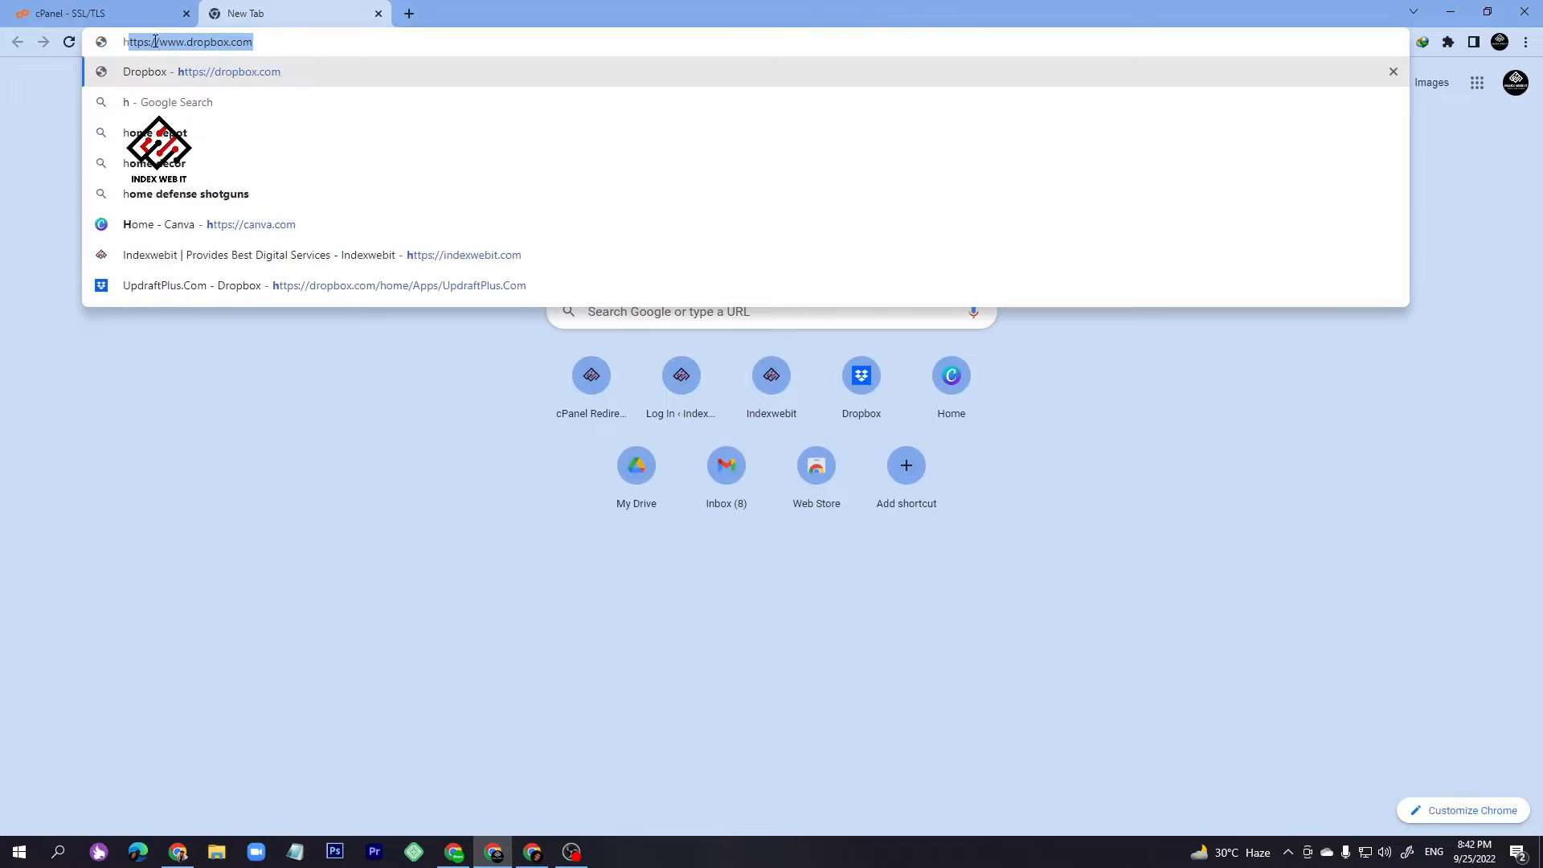
type("ps")
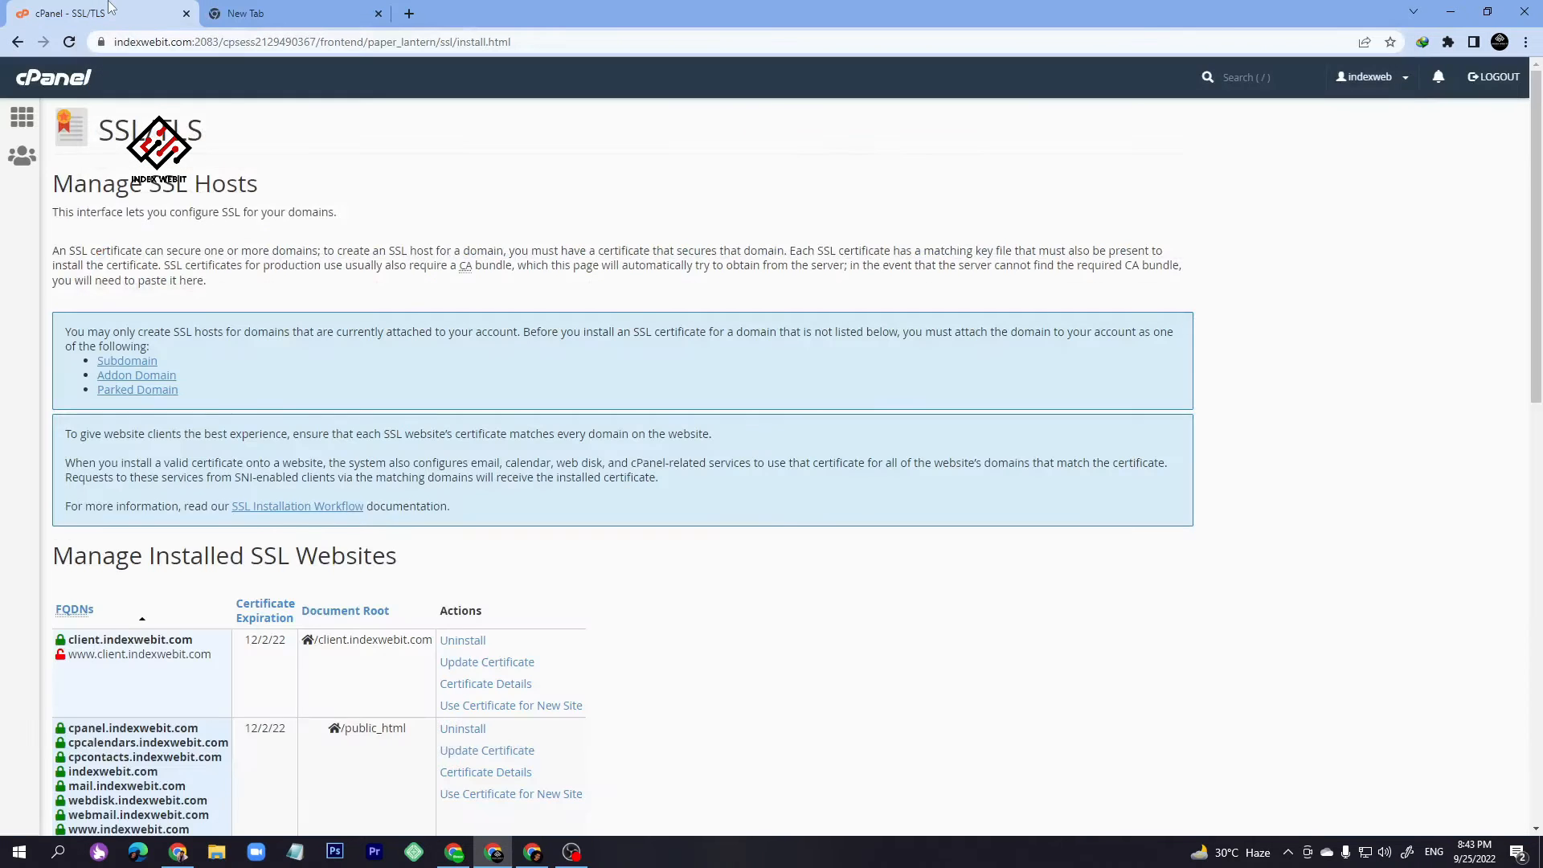
- Return to cPanel home, briefly visit WordPress Manager, then scroll to Softaculous Apps Installer scripts
left_click(69, 14)
left_click(58, 80)
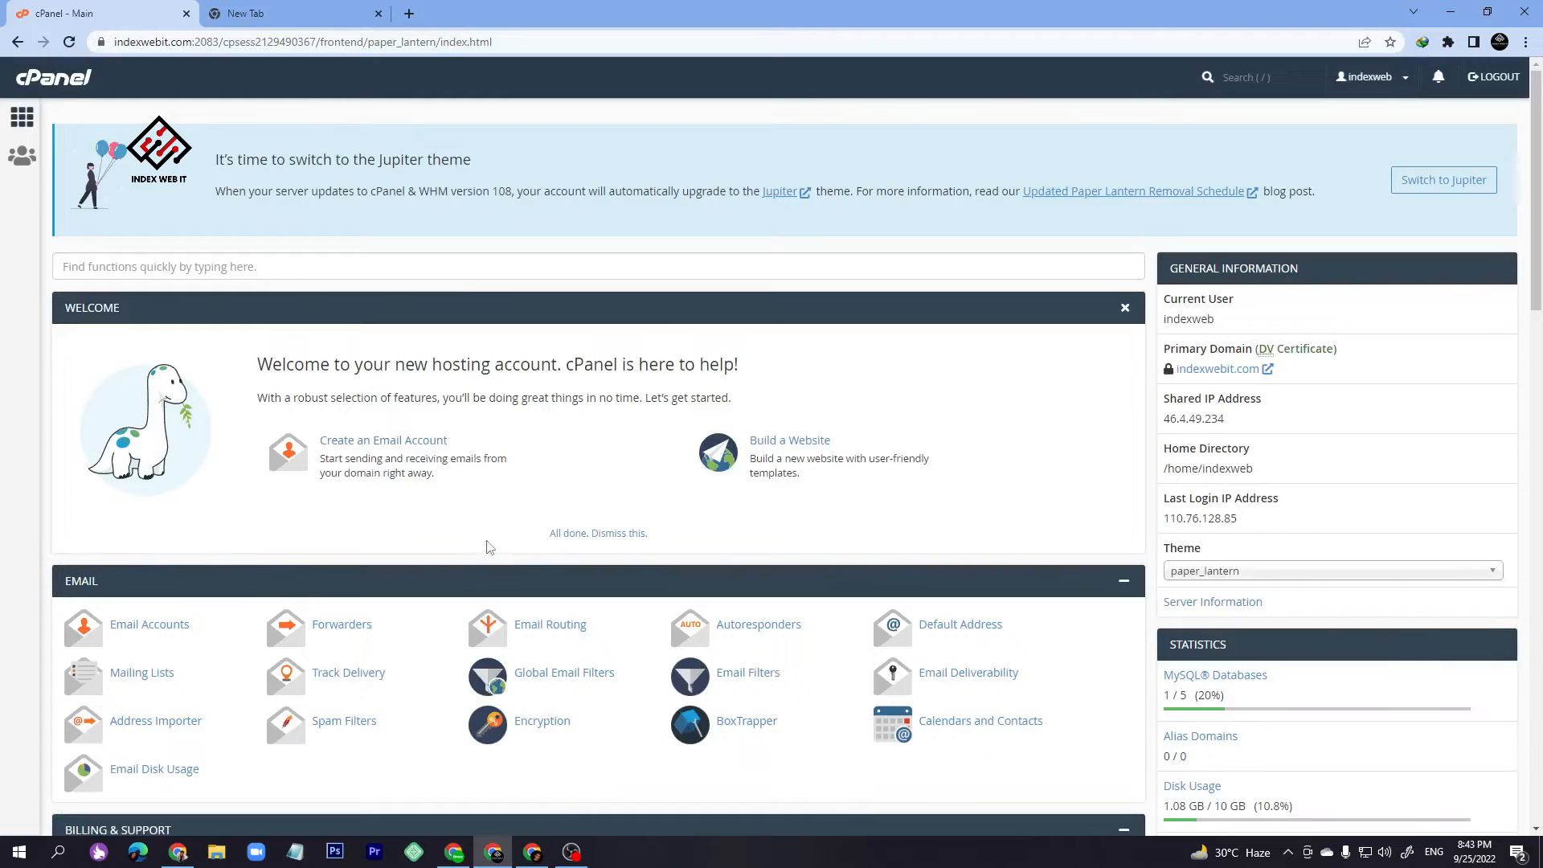
scroll(386, 330, "down", 15)
scroll(382, 296, "down", 2)
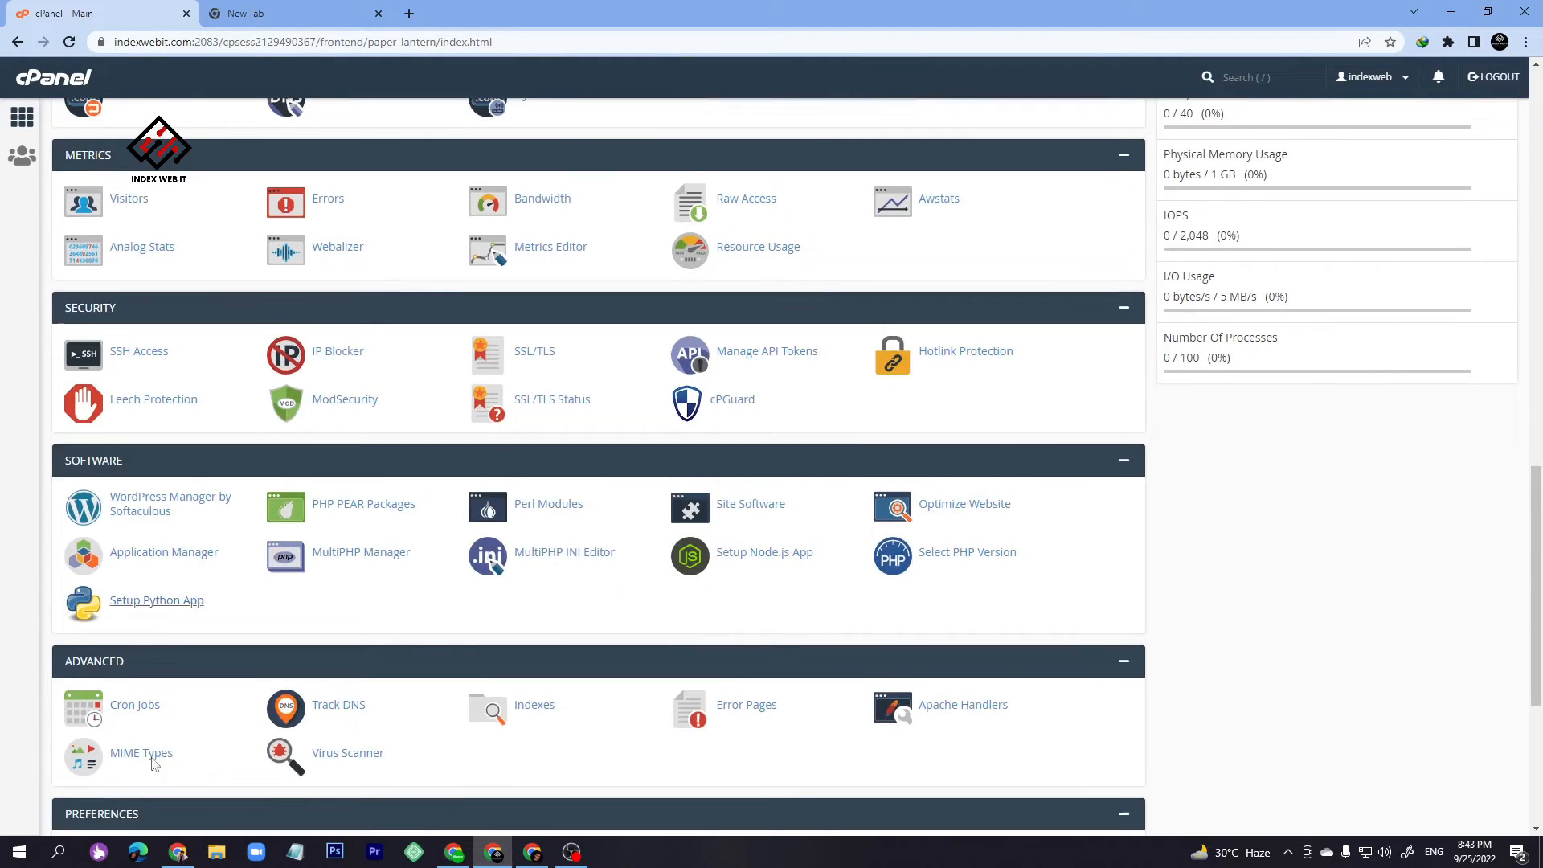
left_click(144, 513)
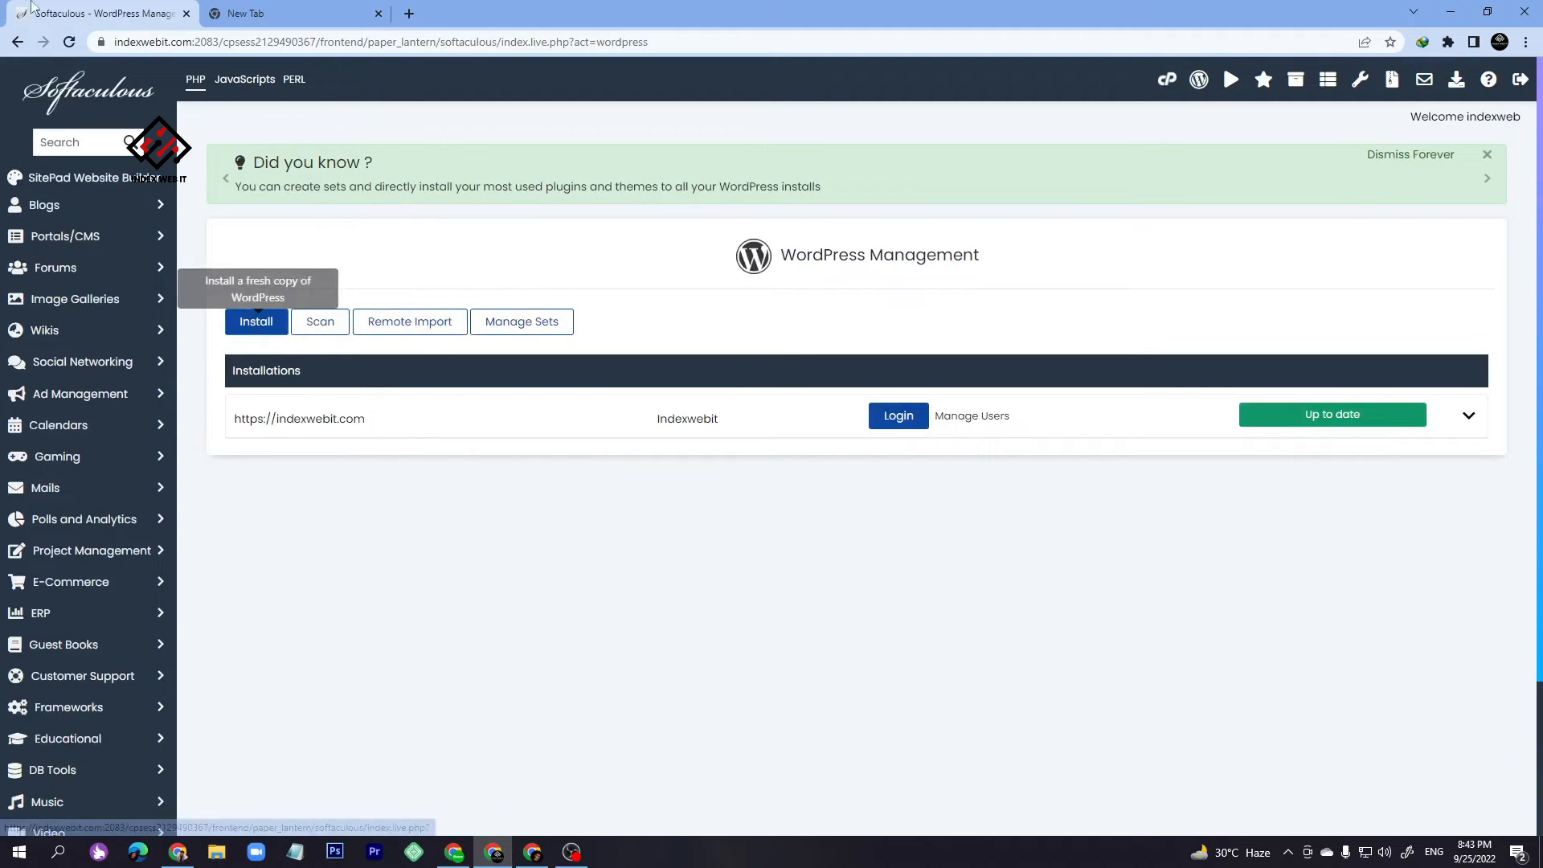
left_click(256, 322)
key("alt+Left")
scroll(137, 551, "down", 4)
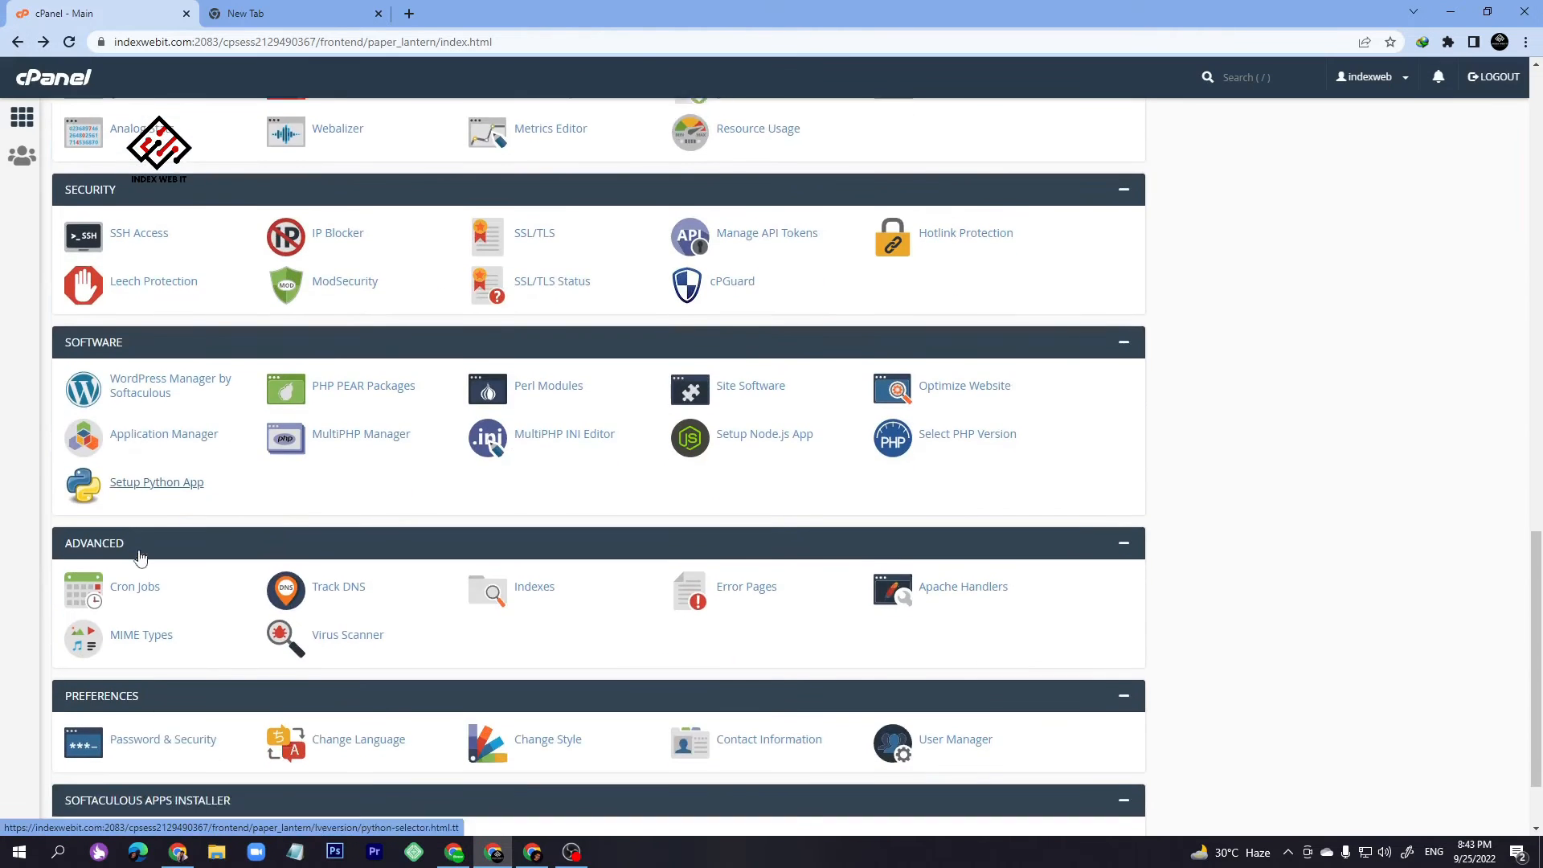
scroll(114, 740, "down", 3)
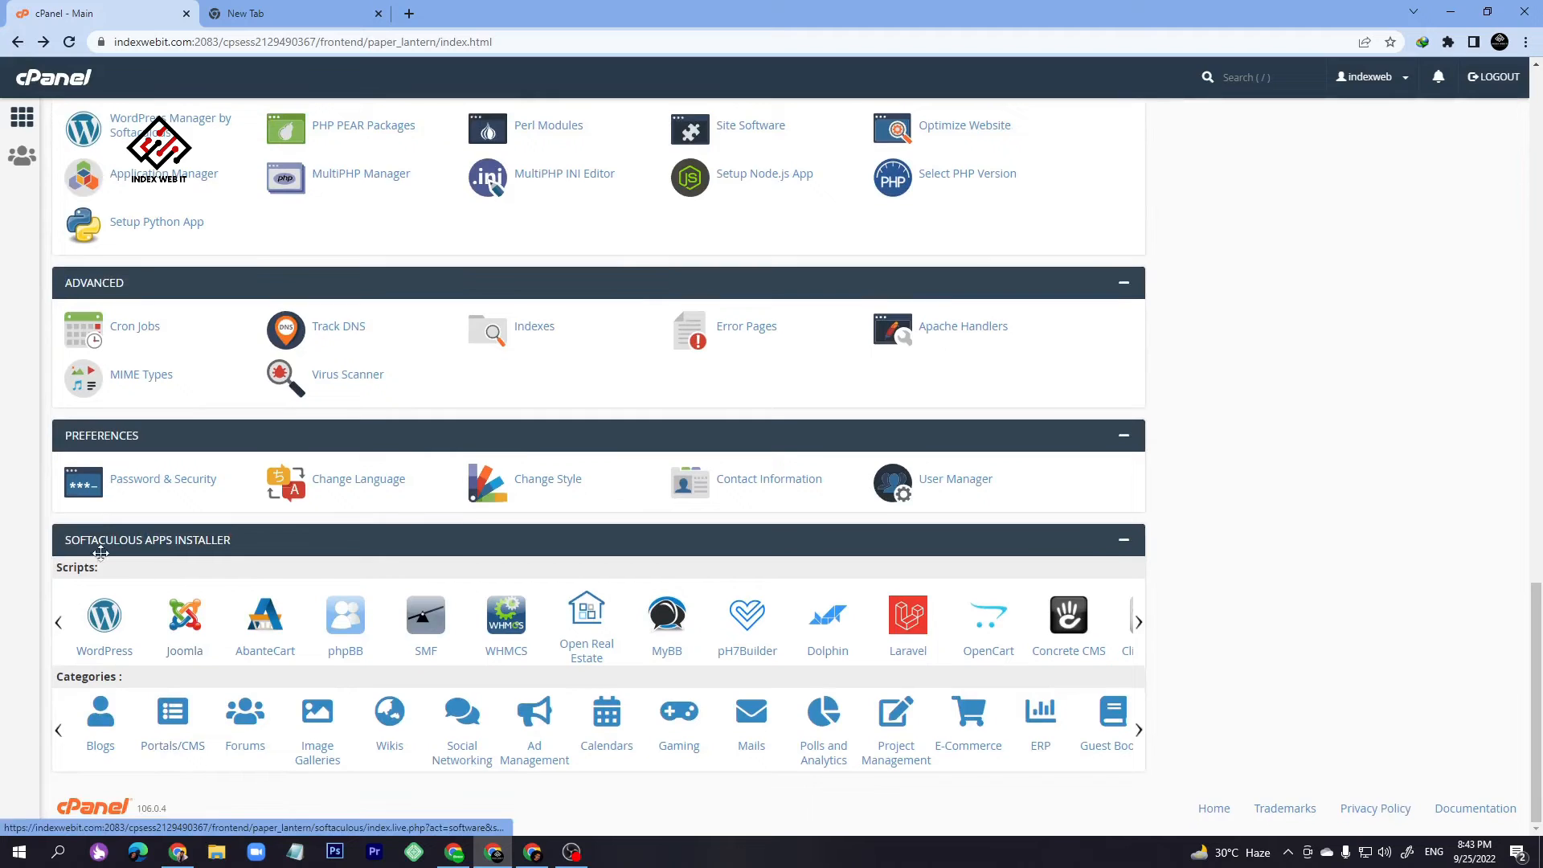
left_click(117, 659)
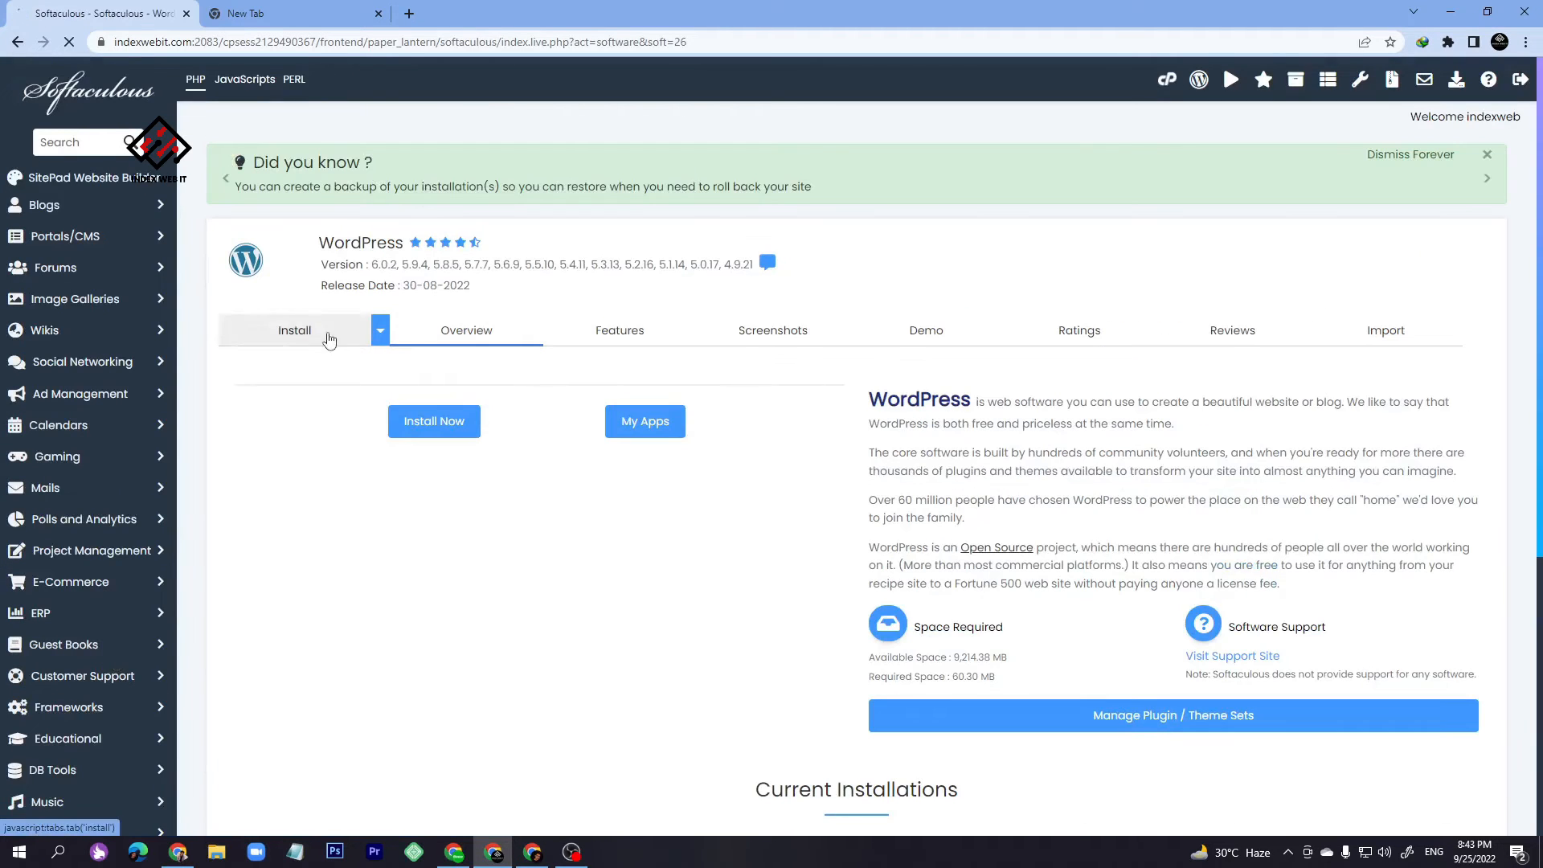
left_click(329, 340)
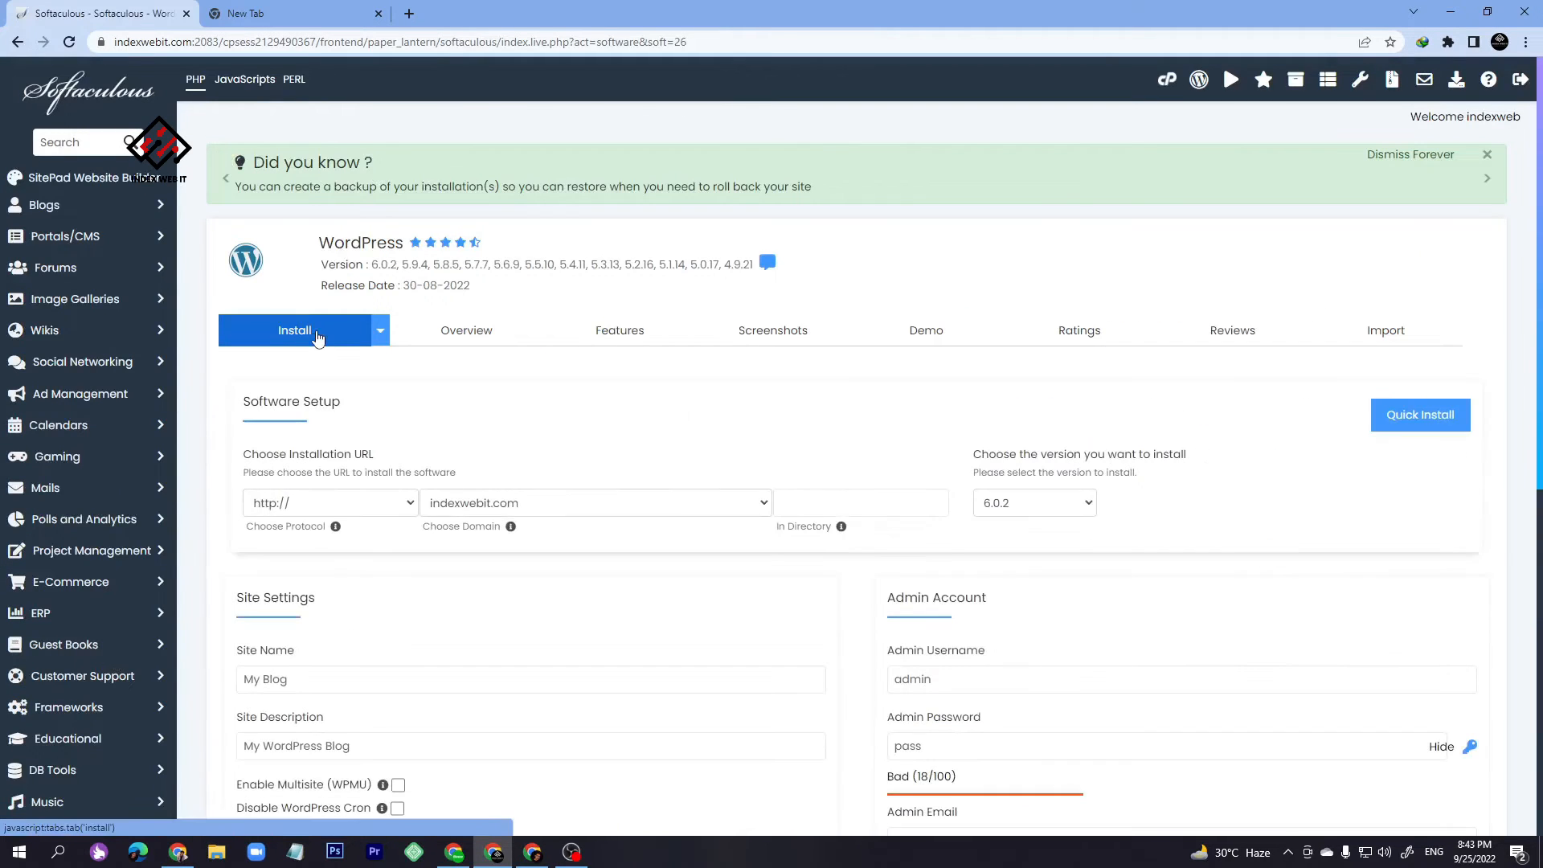
left_click(350, 509)
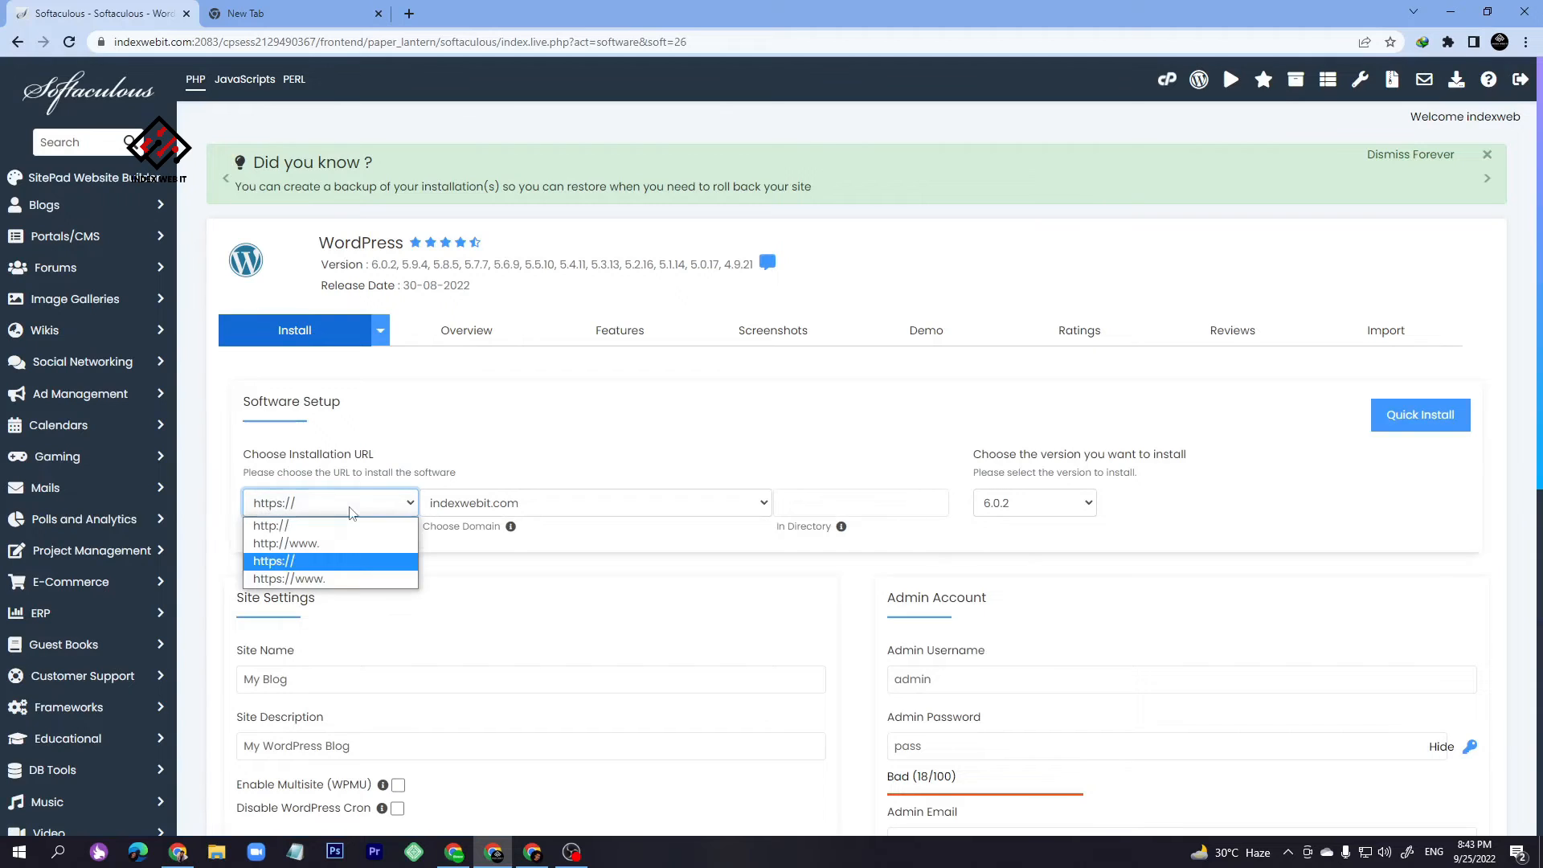
left_click(310, 556)
left_click(519, 507)
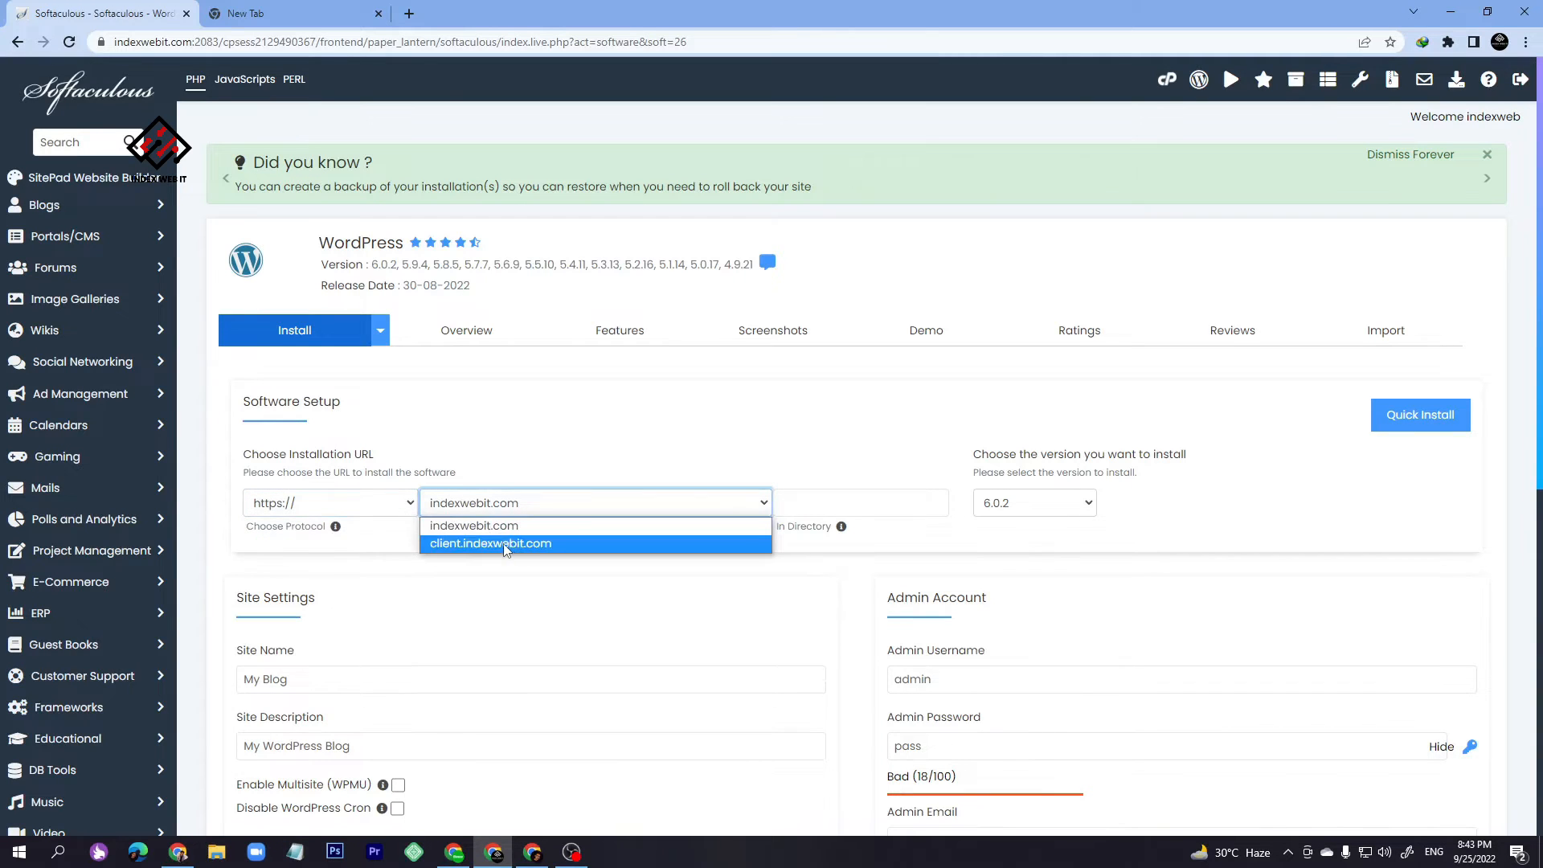
left_click(487, 541)
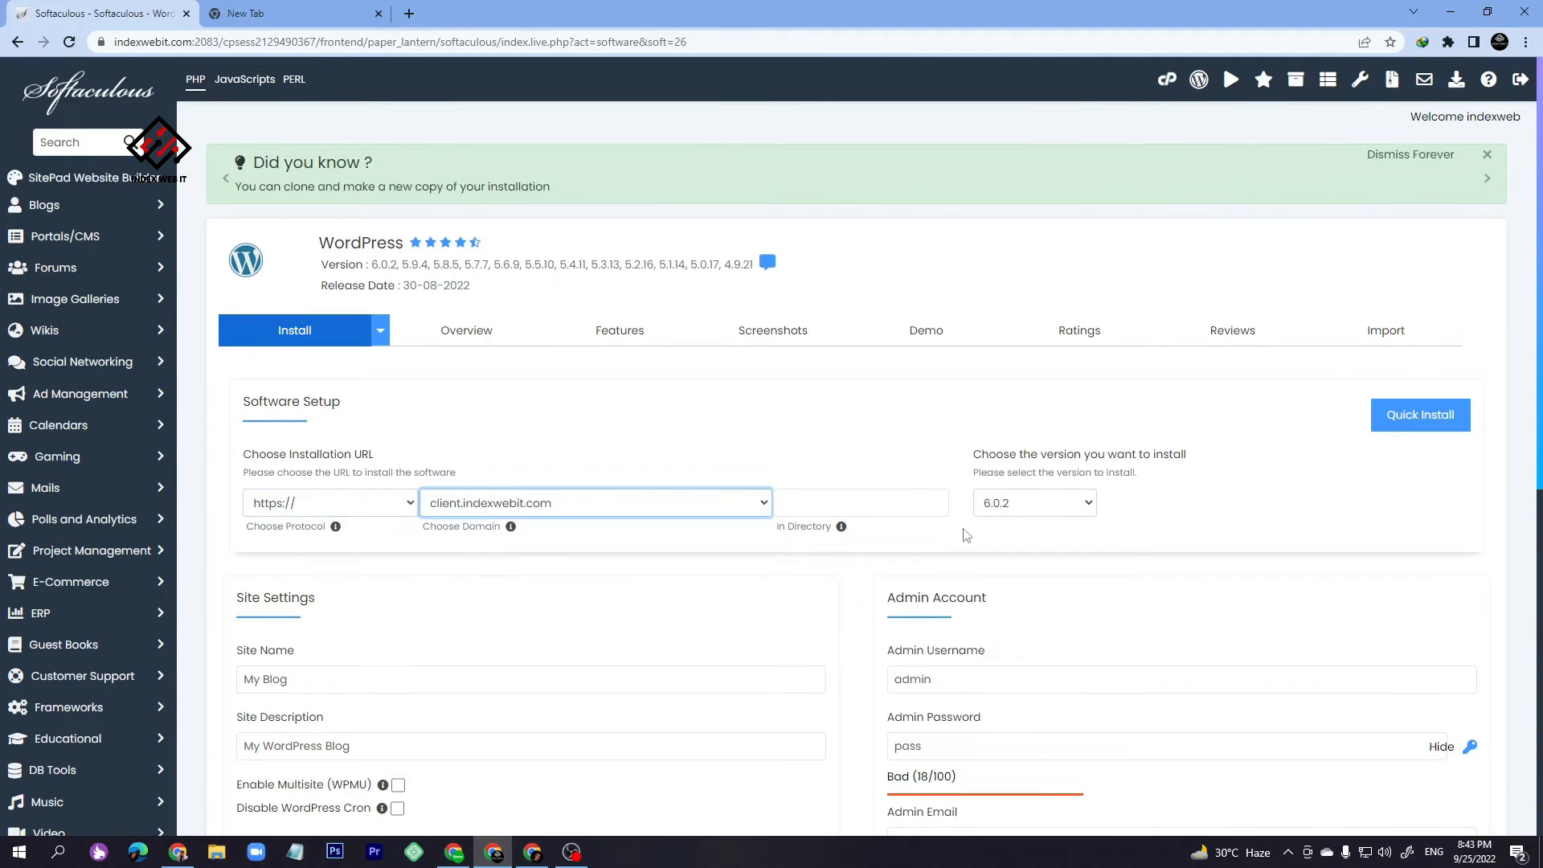
scroll(964, 530, "down", 2)
double_click(892, 531)
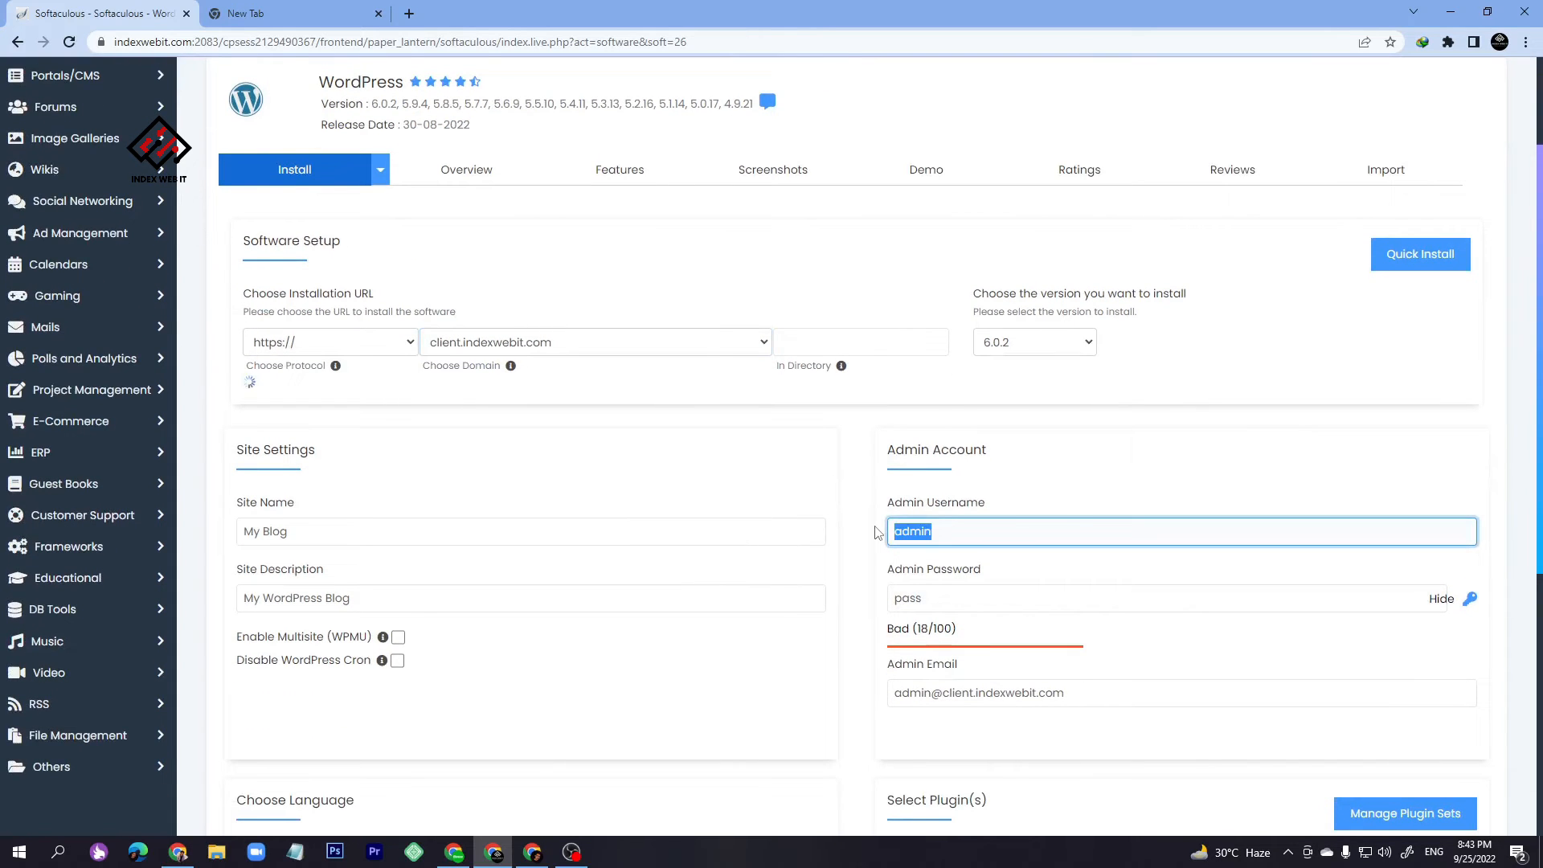
- Change the admin username to admin12 and paste a new admin password
left_click(1053, 518)
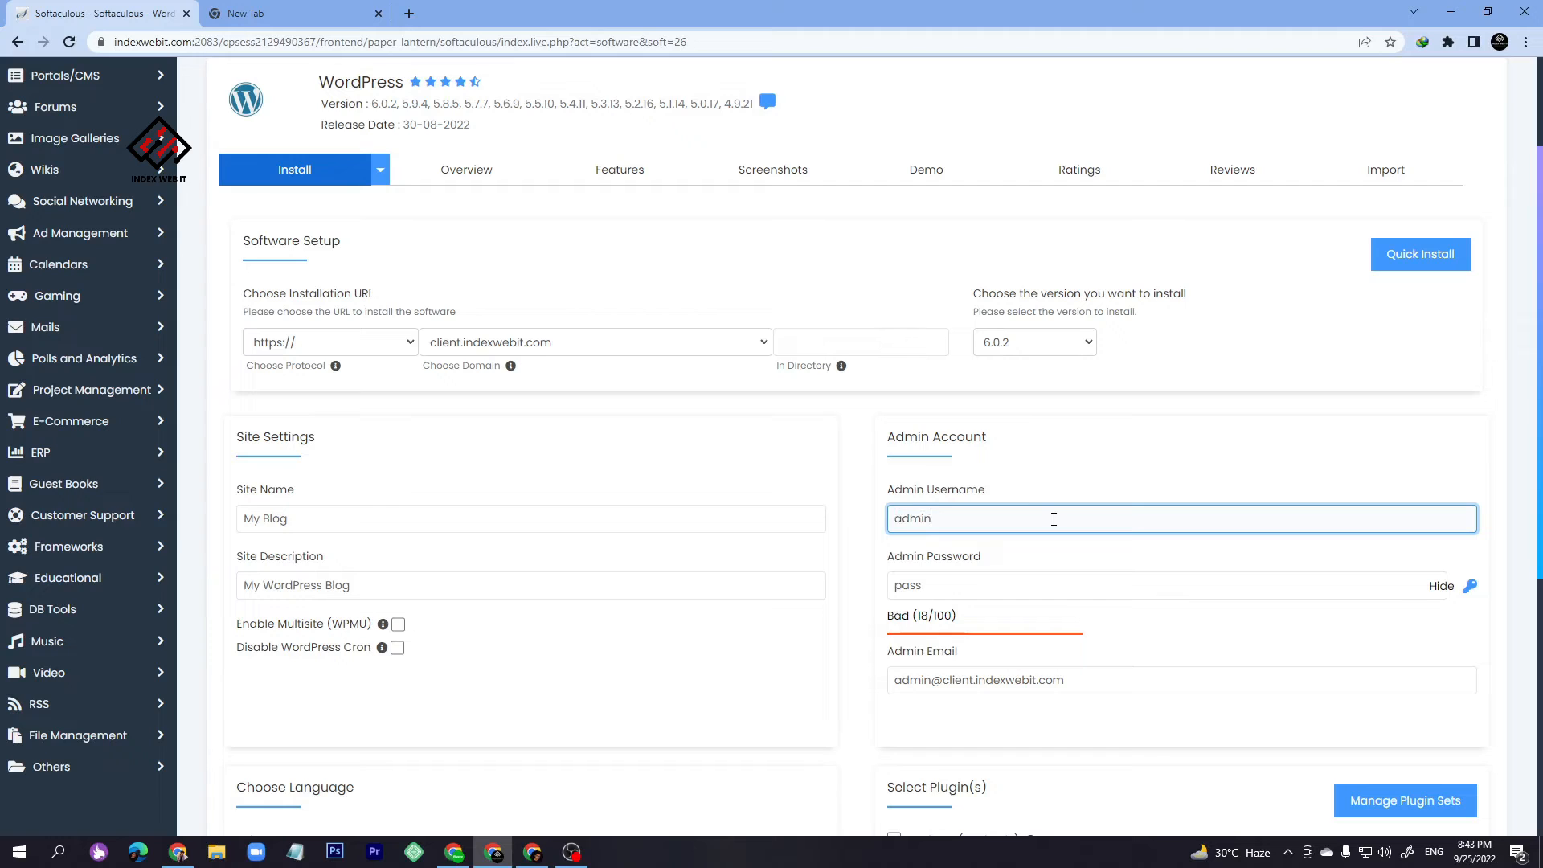
type("23")
key("BackSpace")
key("BackSpace")
type("12")
left_click(991, 586)
double_click(991, 586)
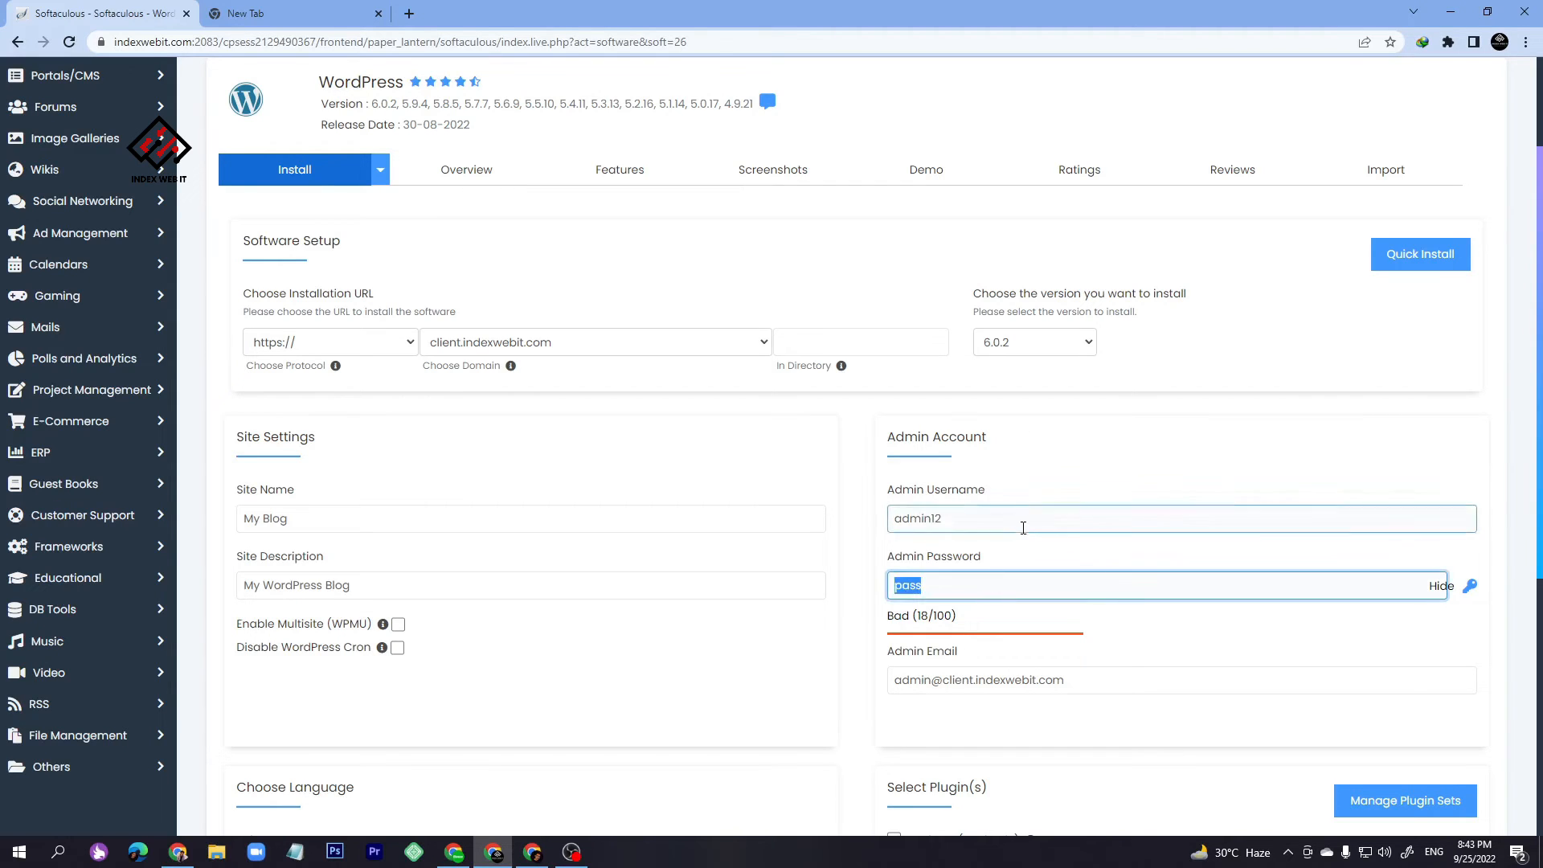
double_click(1023, 520)
key("ctrl+c")
left_click(991, 578)
double_click(991, 578)
key("ctrl+v")
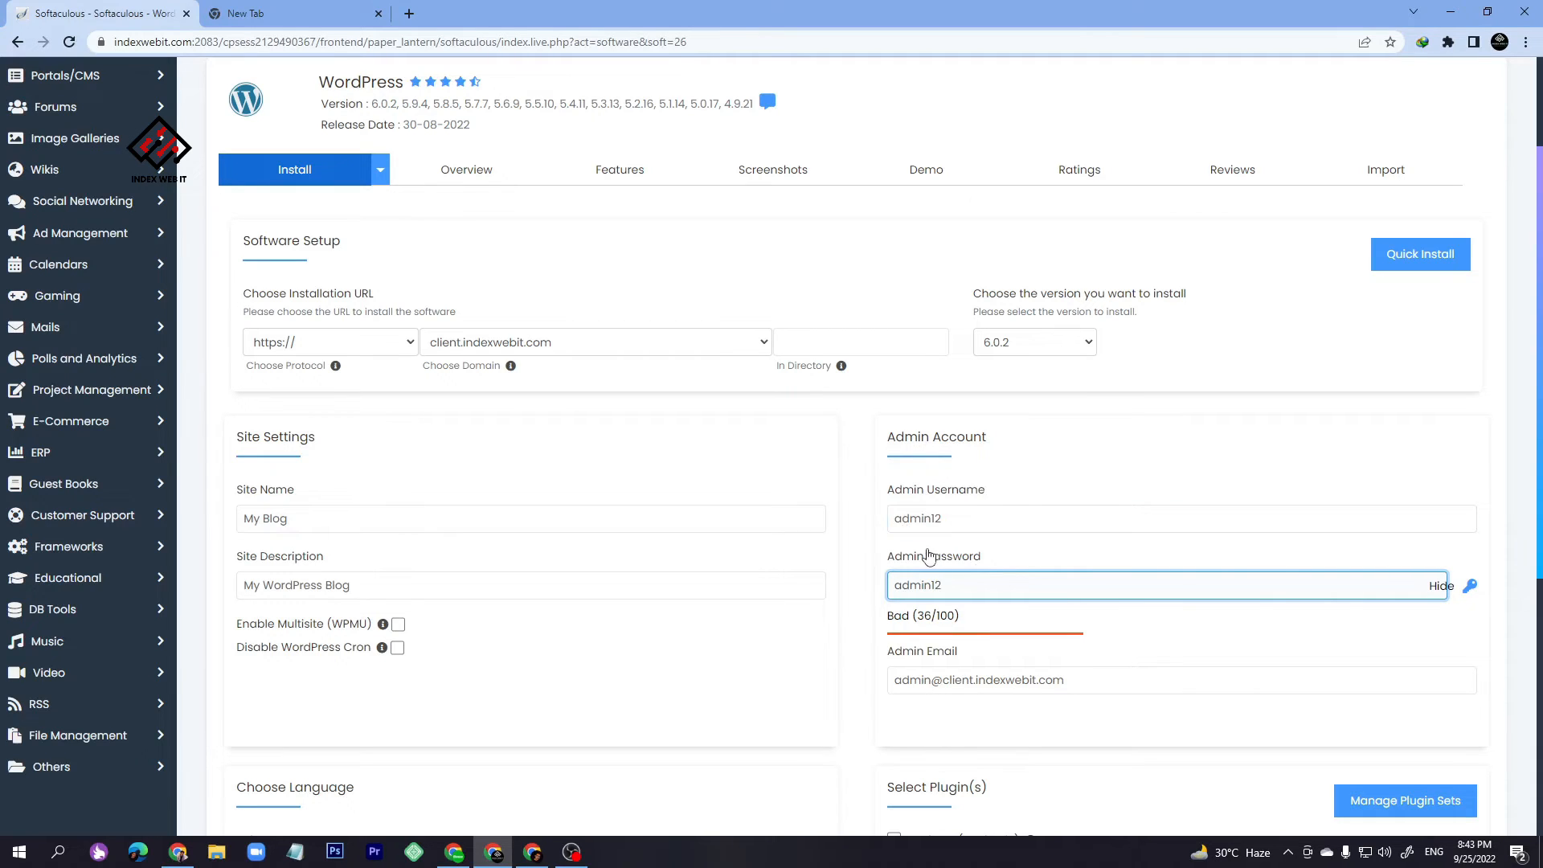
- Replace the admin e-mail with the admin's own address and launch the WordPress installation
triple_click(986, 681)
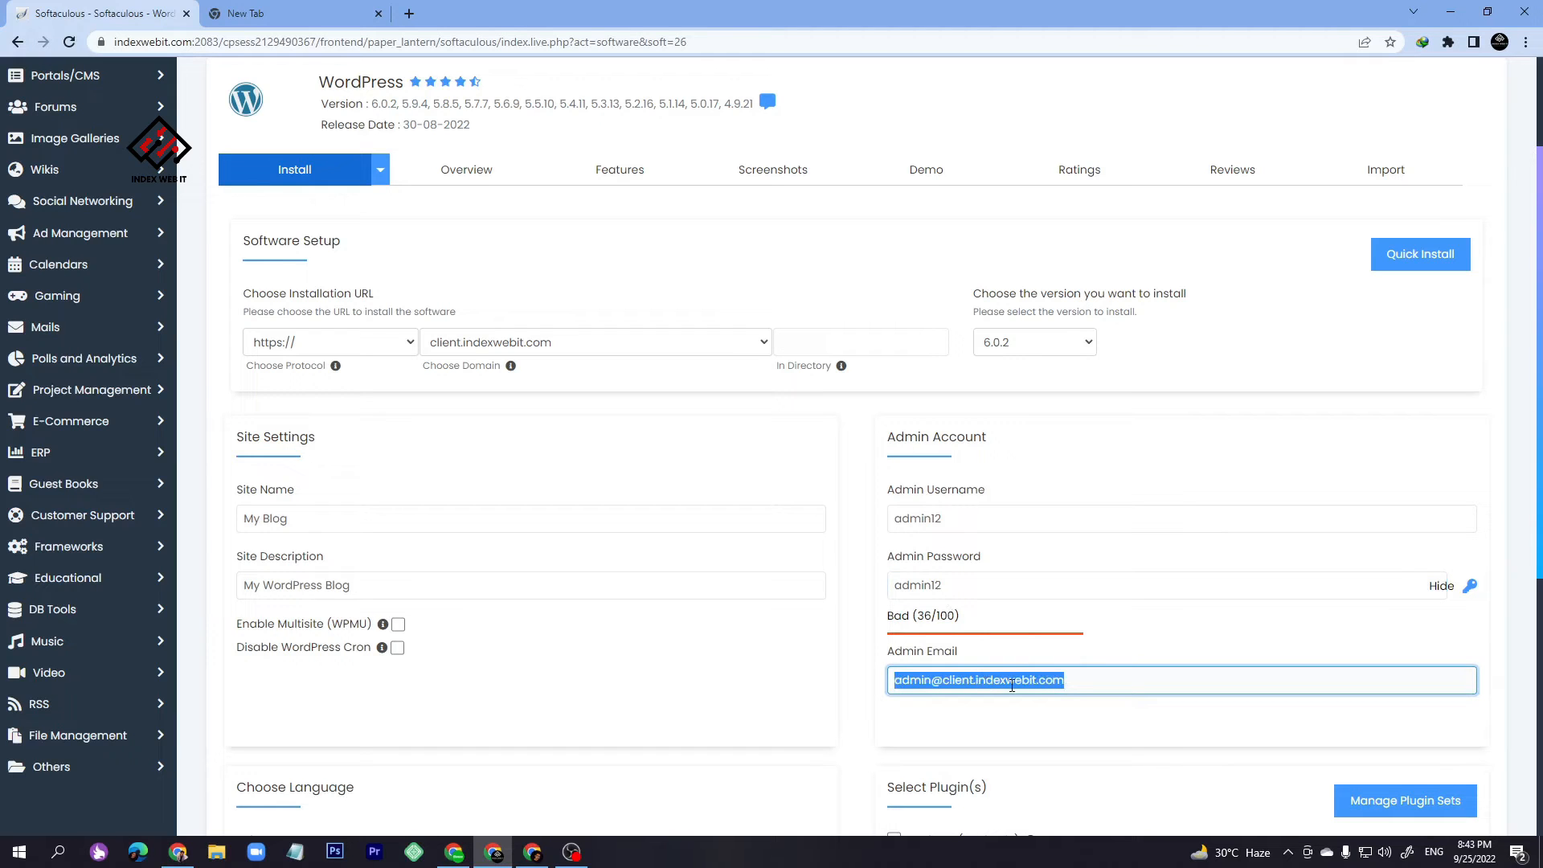
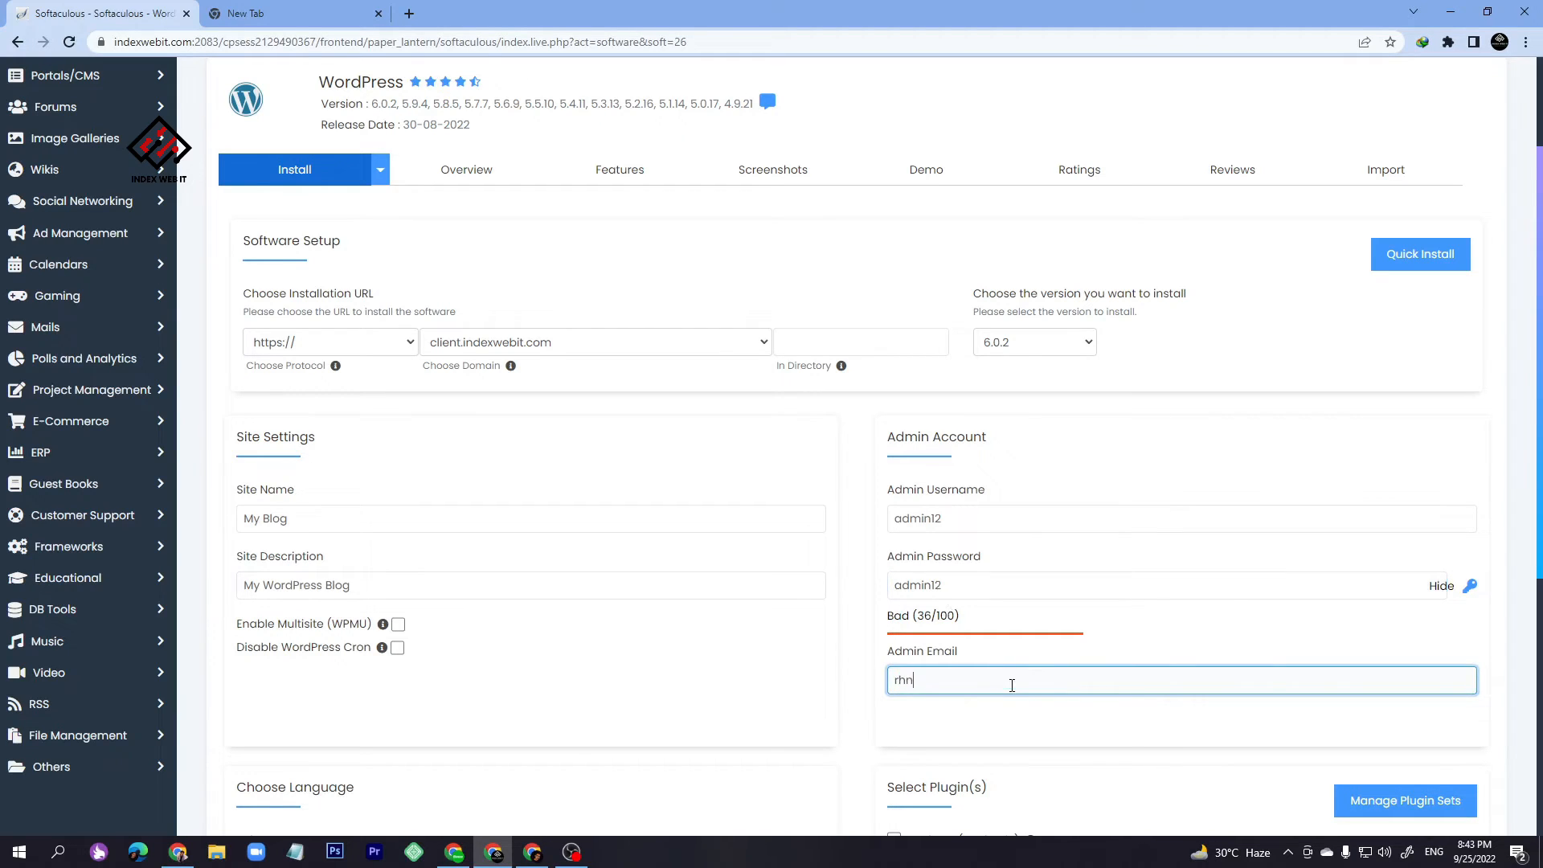
scroll(1012, 683, "down", 5)
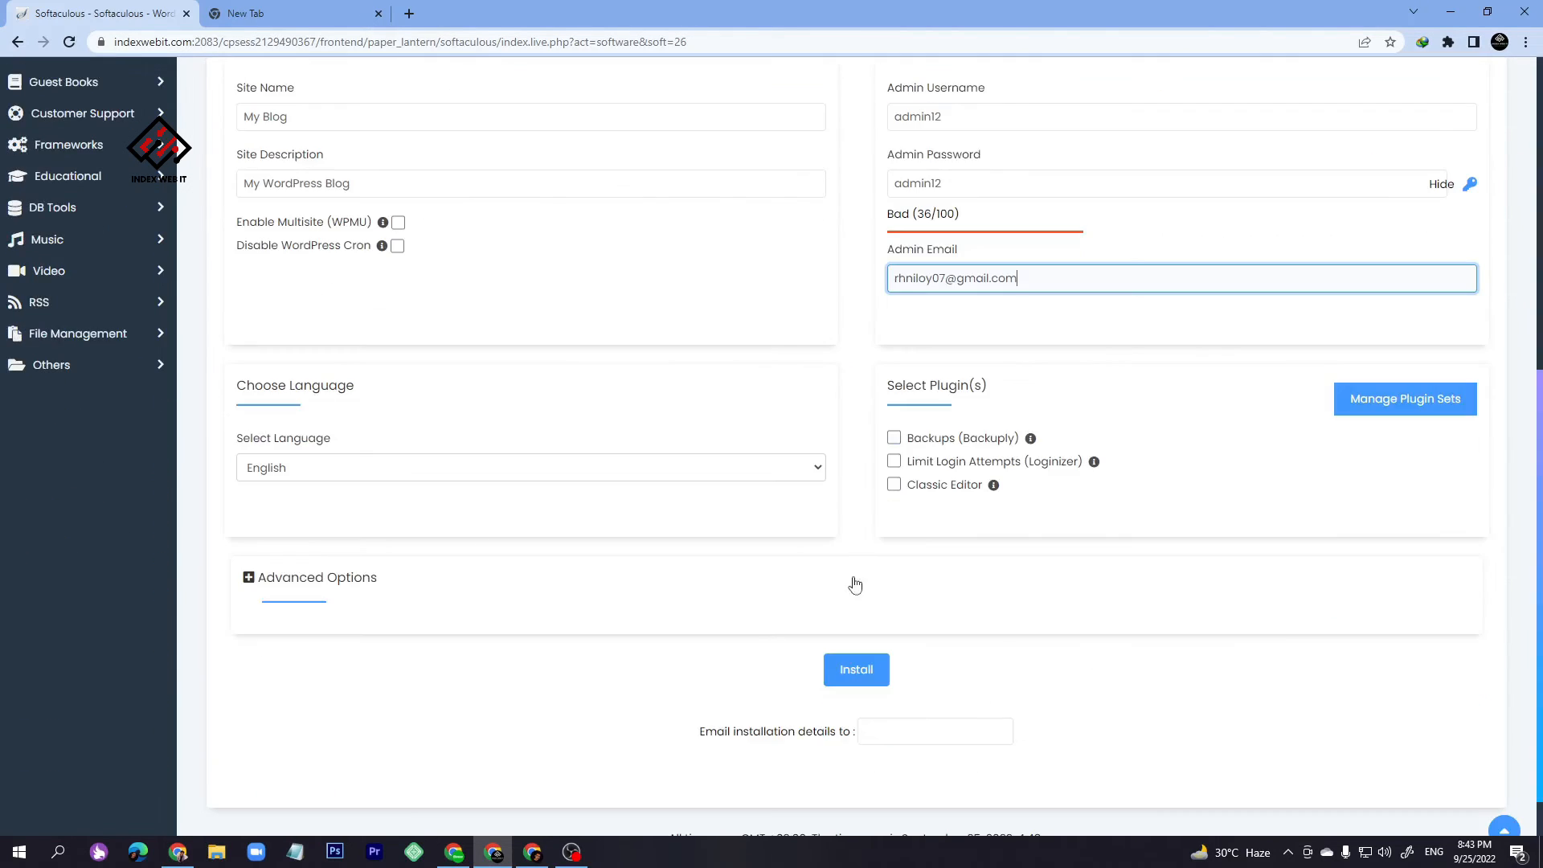
scroll(523, 482, "up", 3)
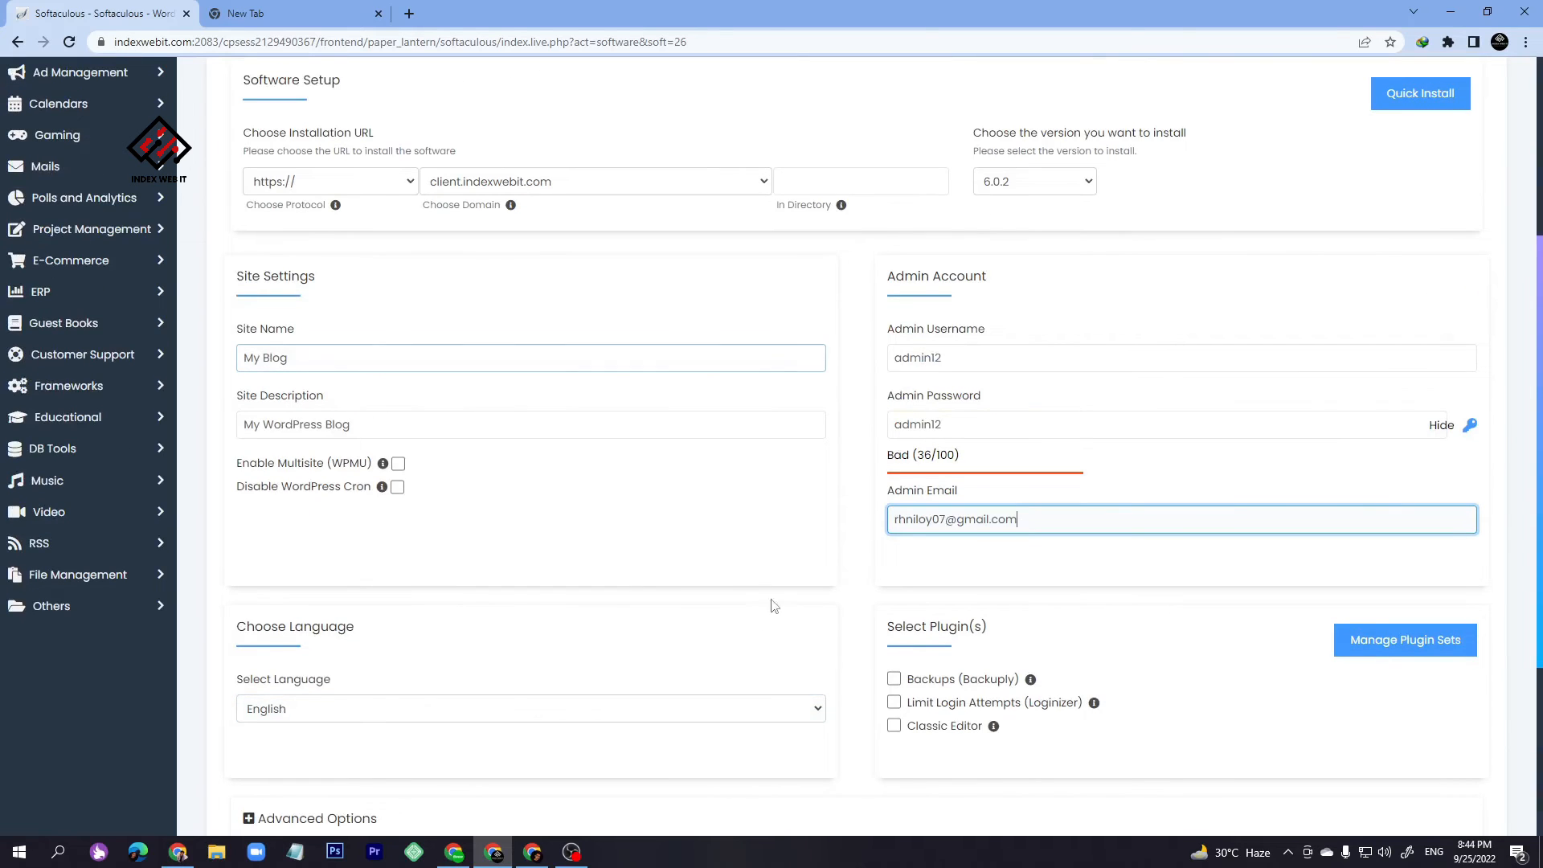
scroll(747, 619, "down", 3)
left_click(871, 672)
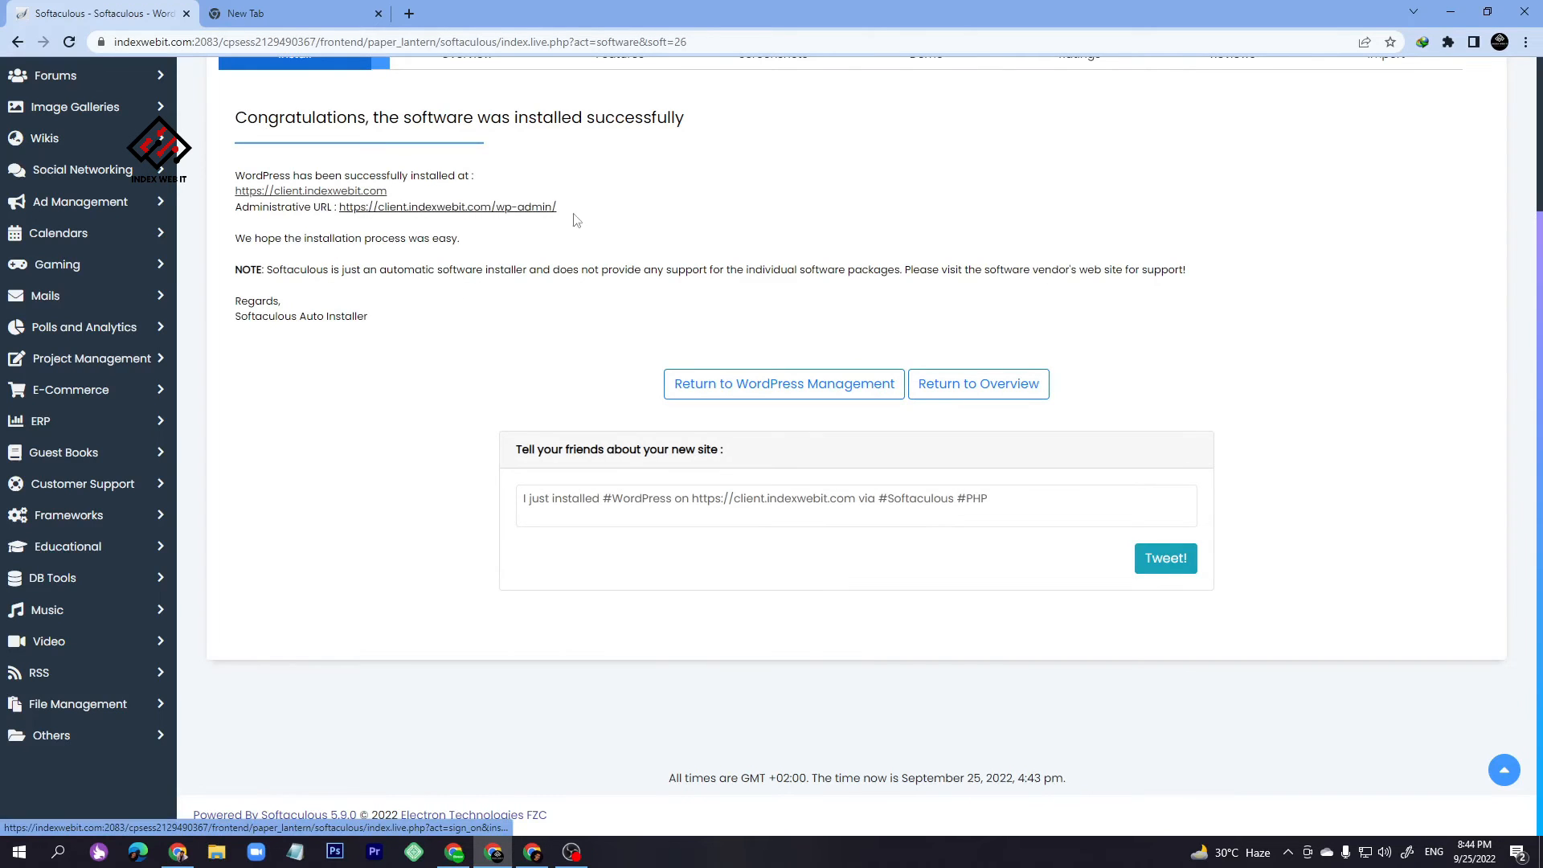
left_click_drag(577, 221, 339, 207)
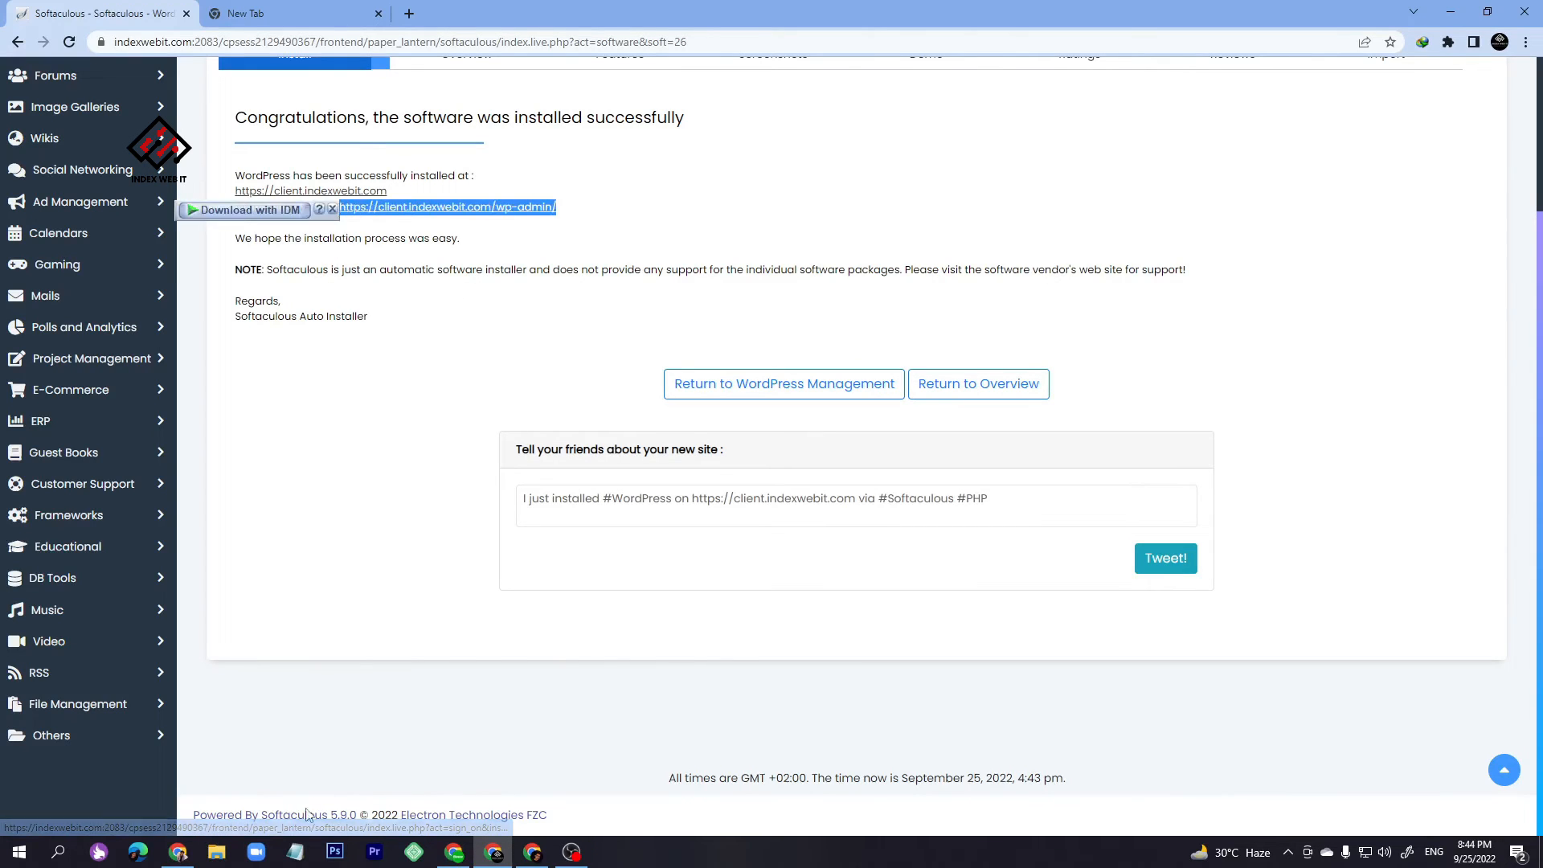
key("ctrl+c")
key("alt+Tab")
key("ctrl+v")
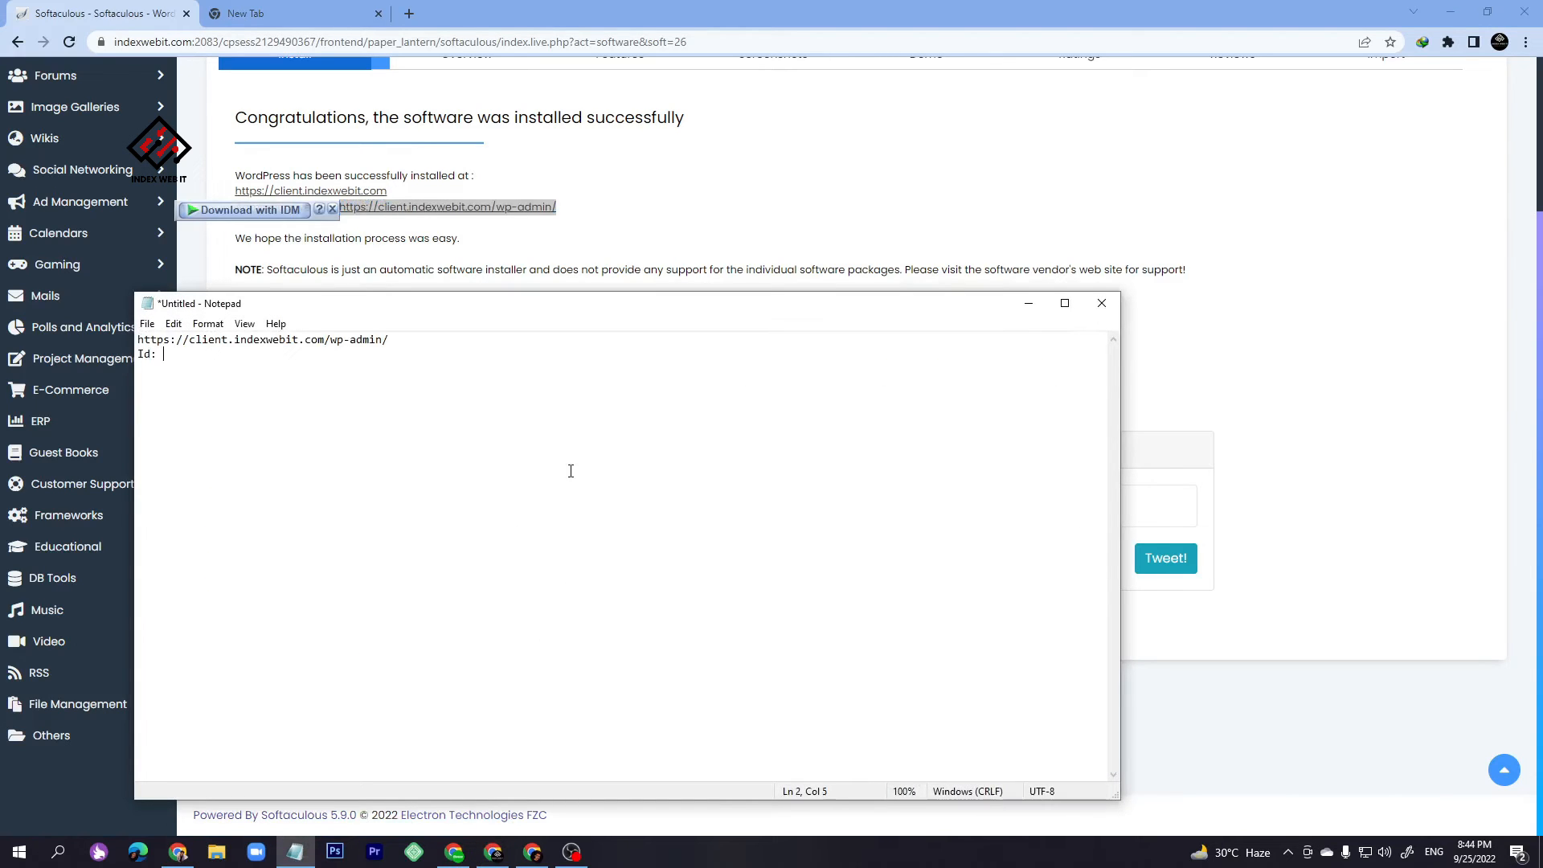
- Add the admin ID and password lines to the Notepad note, then minimize Notepad
type("dmin12 Pass: admin12")
key("Return")
key("shift+Up")
key("shift+Up")
key("shift+Up")
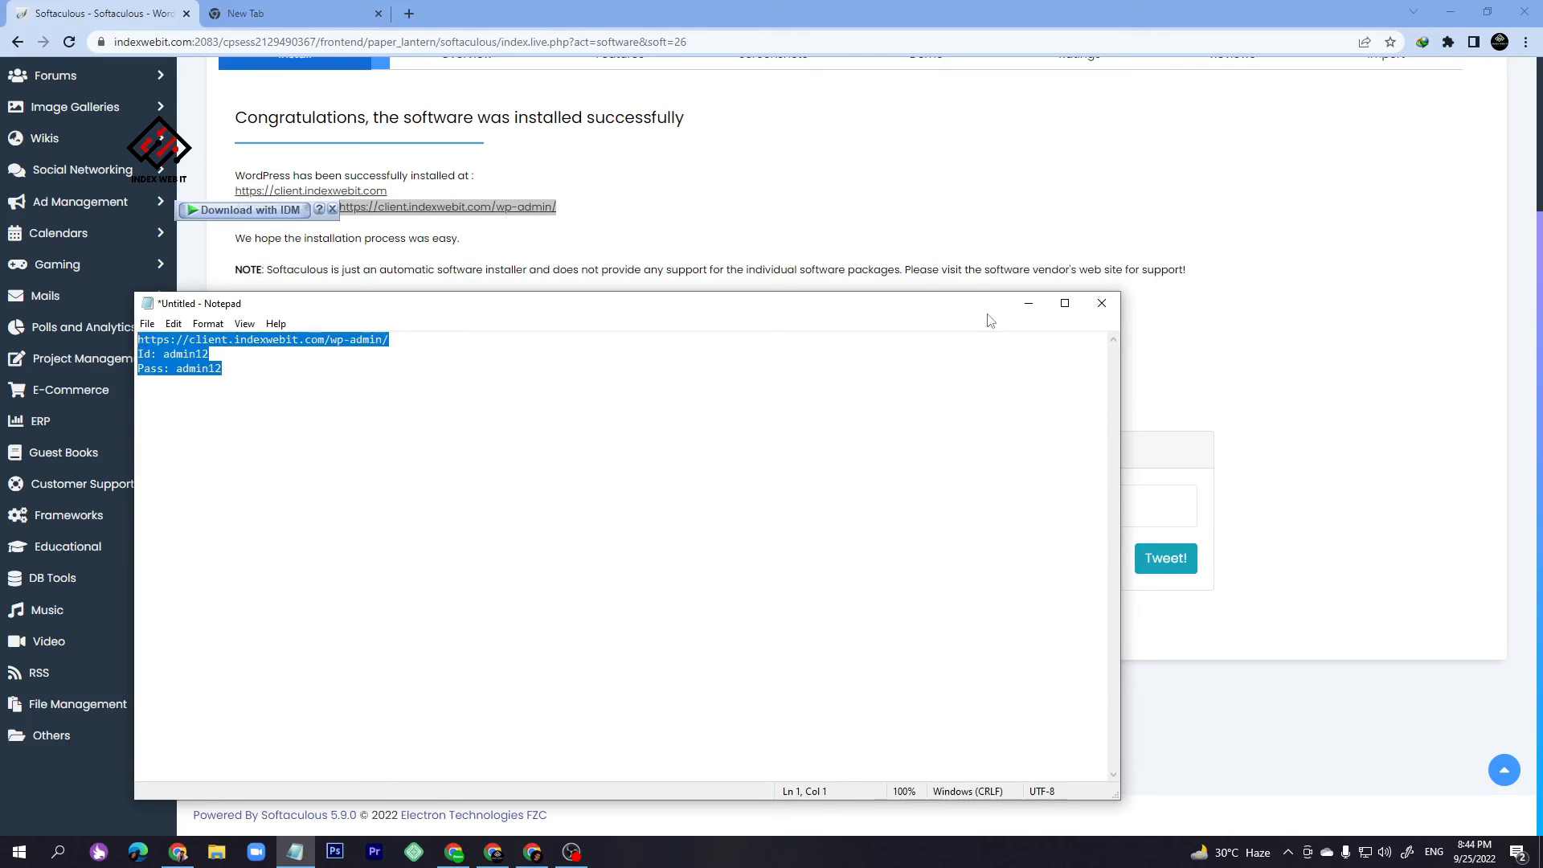
left_click(1028, 303)
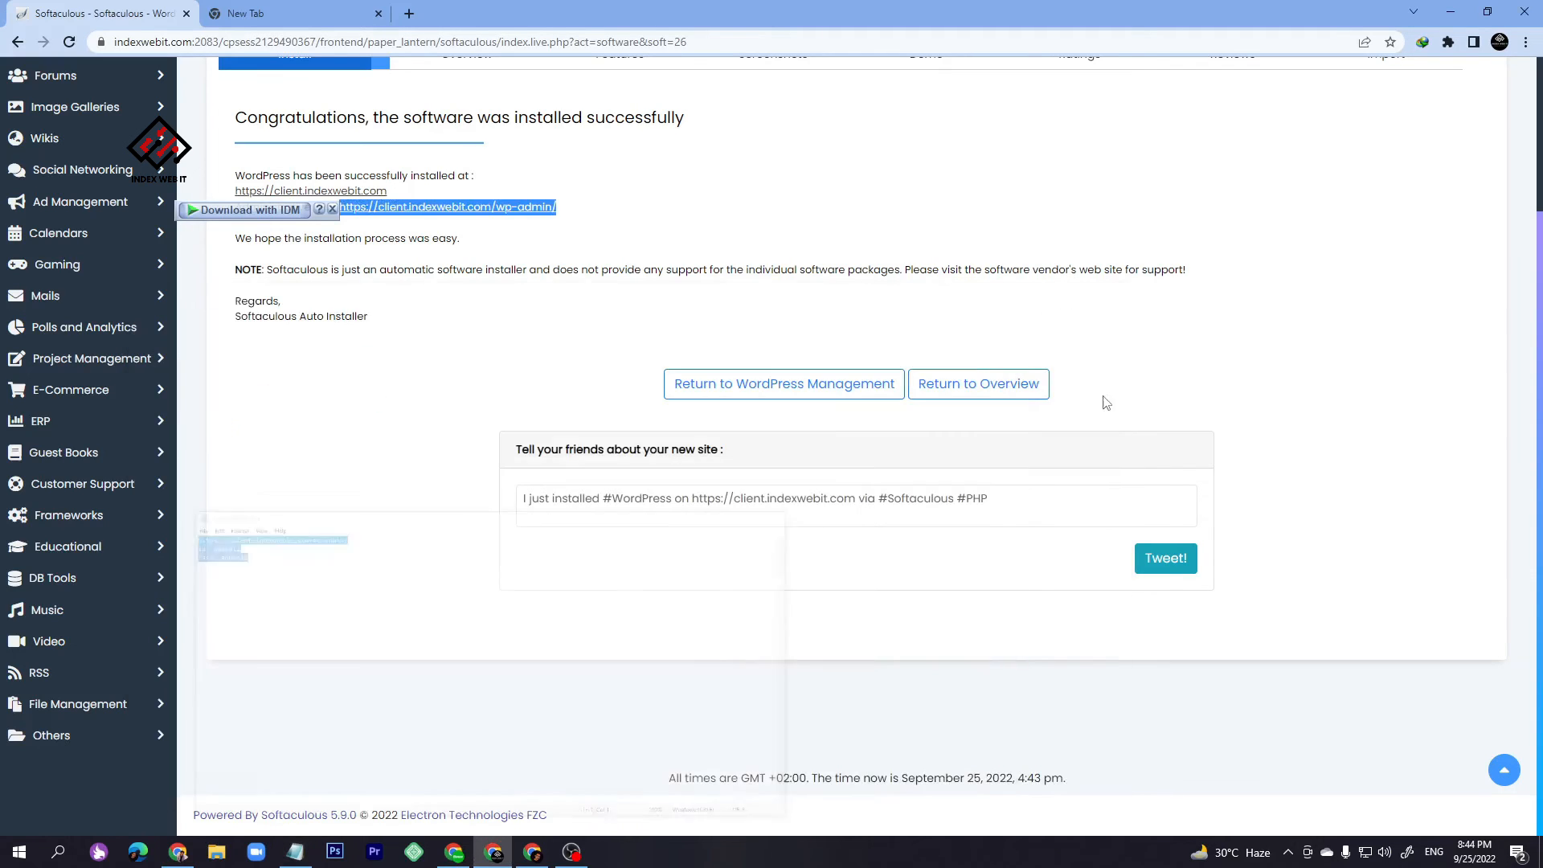
- Open the wp-admin link in a new tab to show the WordPress 6.0.2 Dashboard
middle_click(506, 207)
left_click(262, 10)
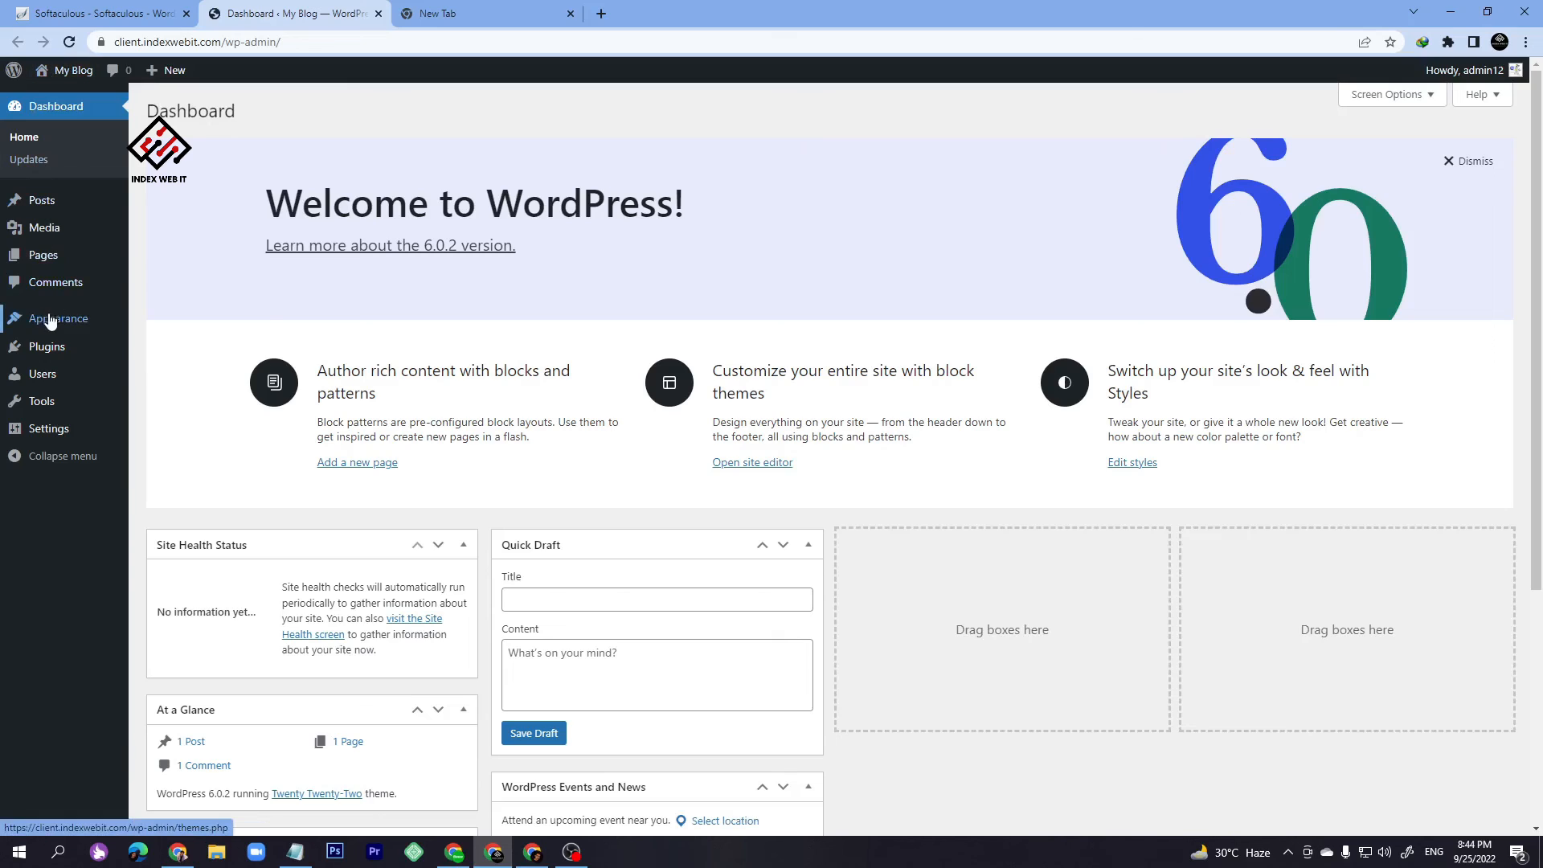
mouse_move(49, 321)
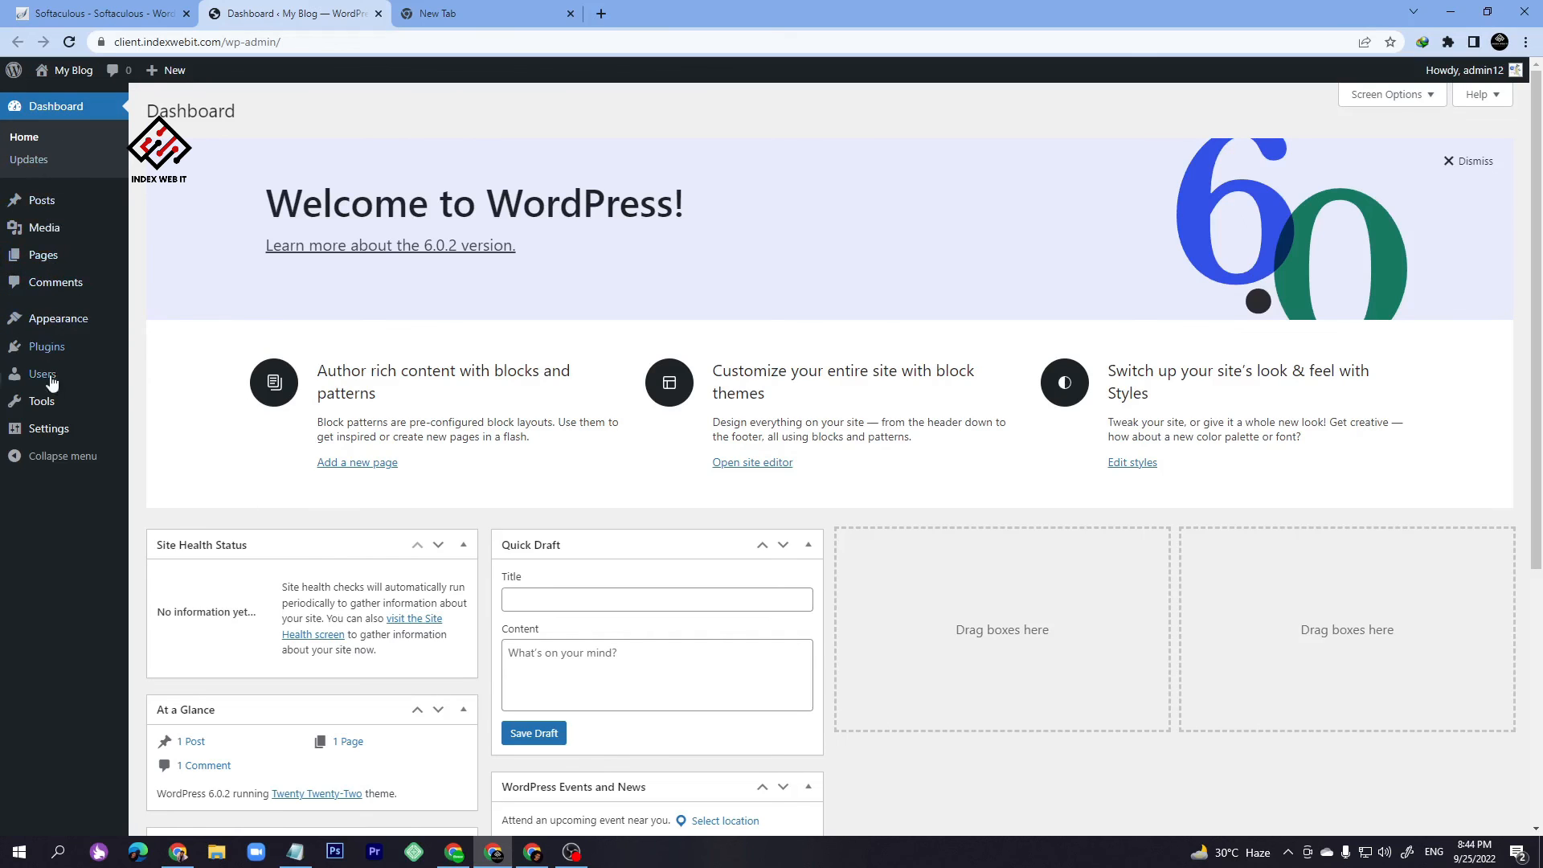
mouse_move(53, 444)
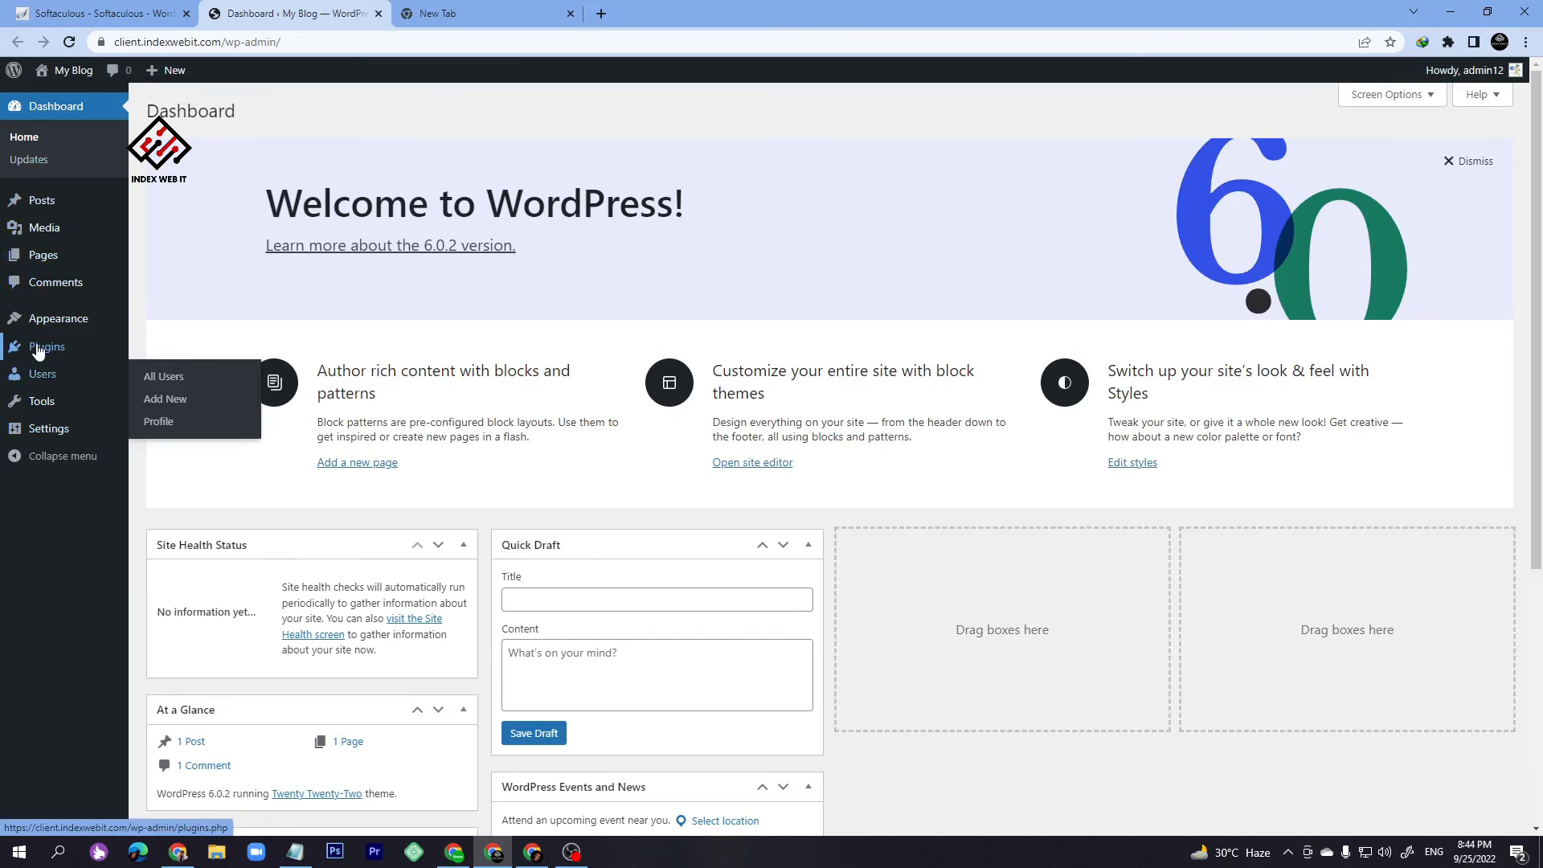
mouse_move(38, 352)
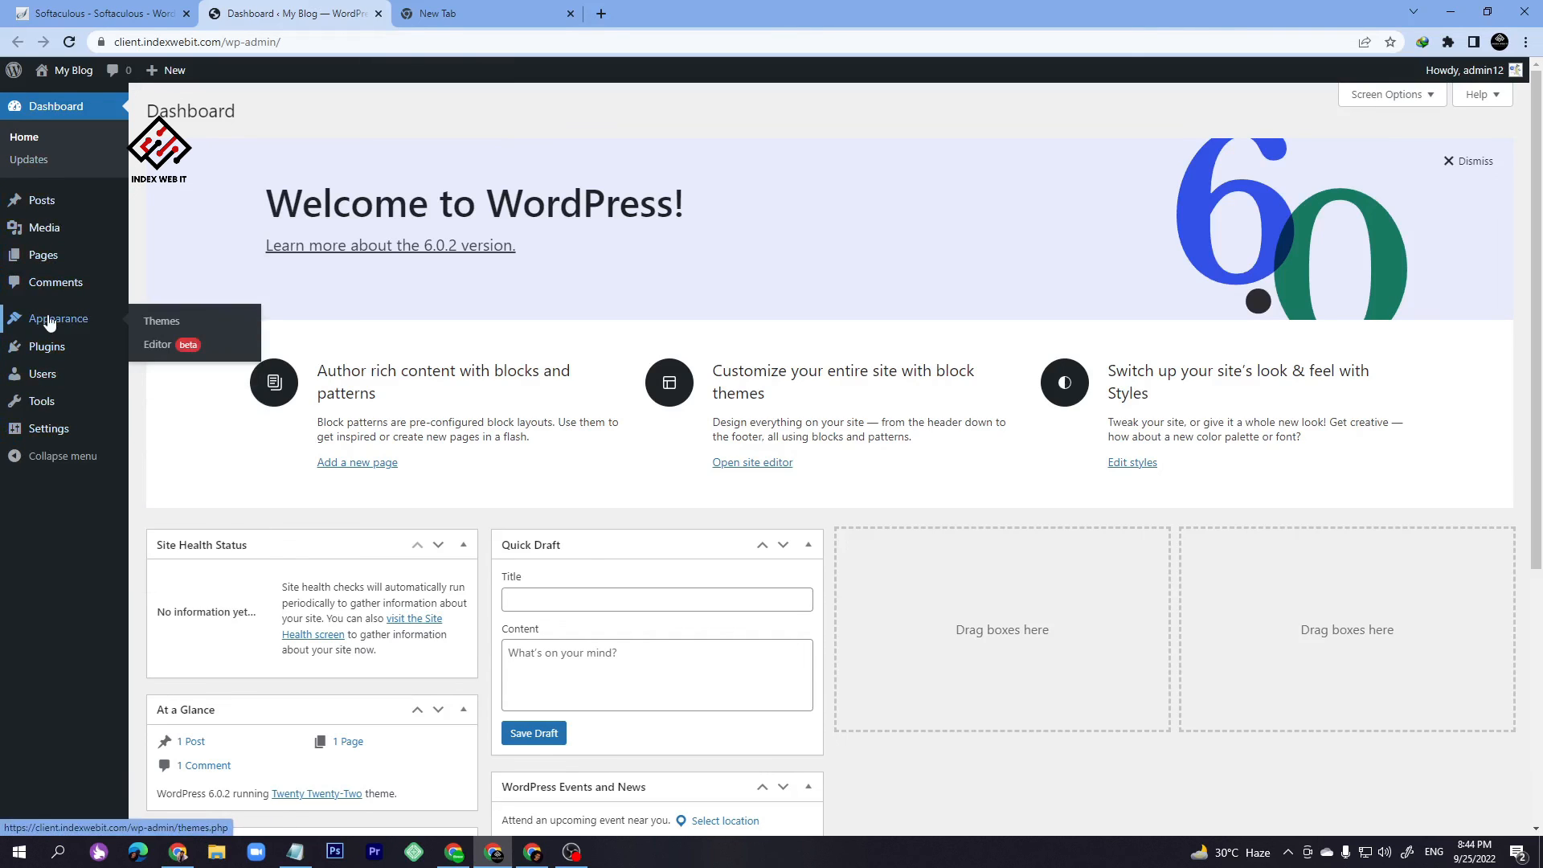